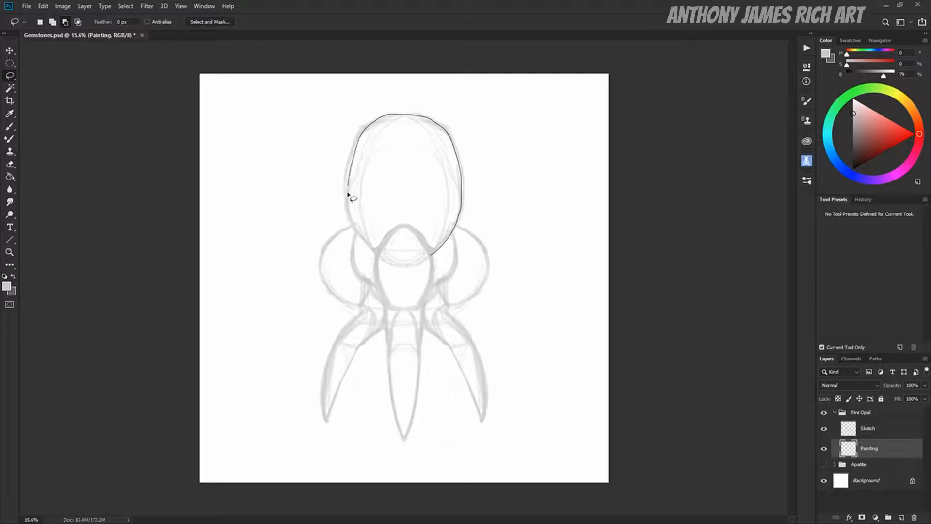
Draw an elliptical selection over the sketched upper oval and centre it on the sketch
{"action": "key", "text": "ctrl+d"}
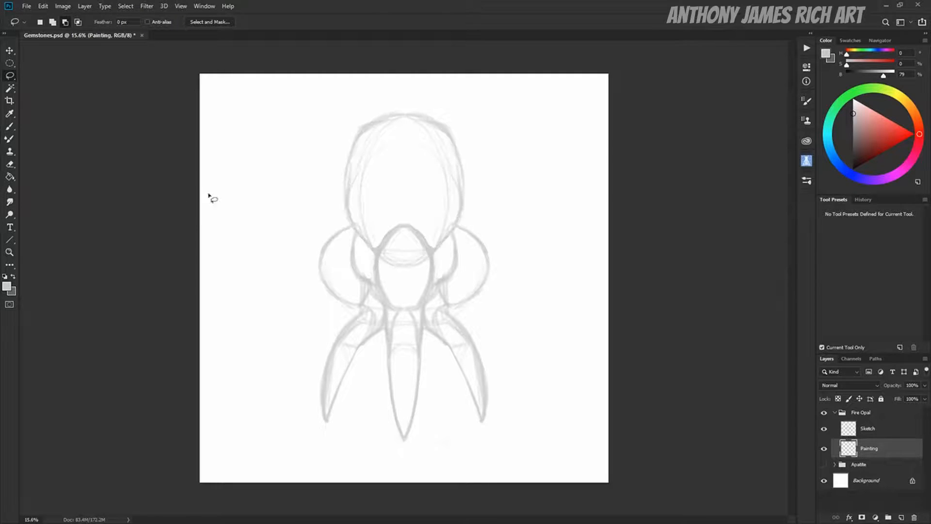
{"action": "left_click", "coordinate": [10, 64]}
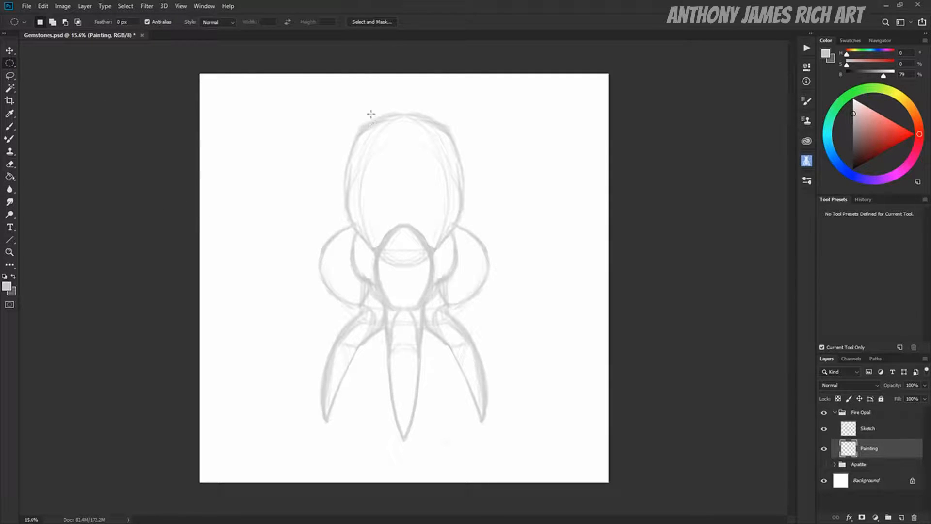
{"action": "left_click_drag", "start_coordinate": [369, 115], "coordinate": [473, 258]}
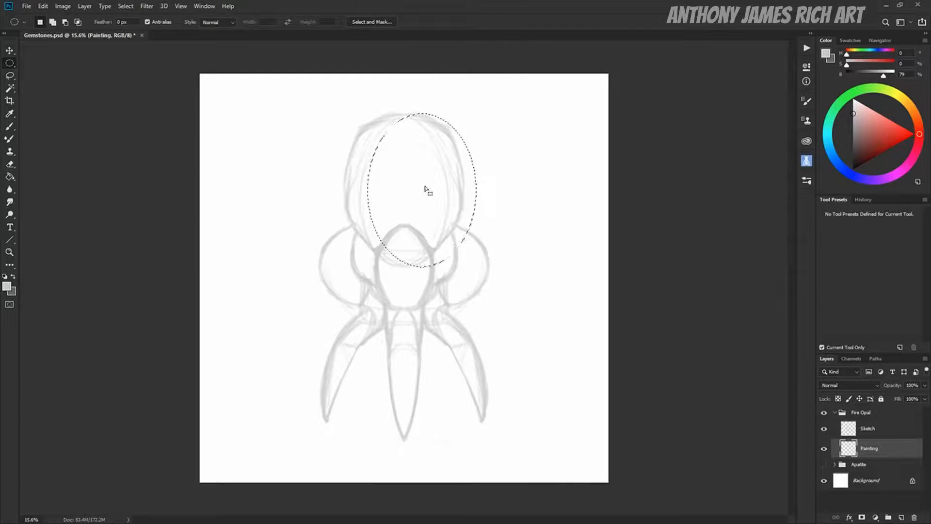
{"action": "left_click_drag", "start_coordinate": [424, 188], "coordinate": [405, 189]}
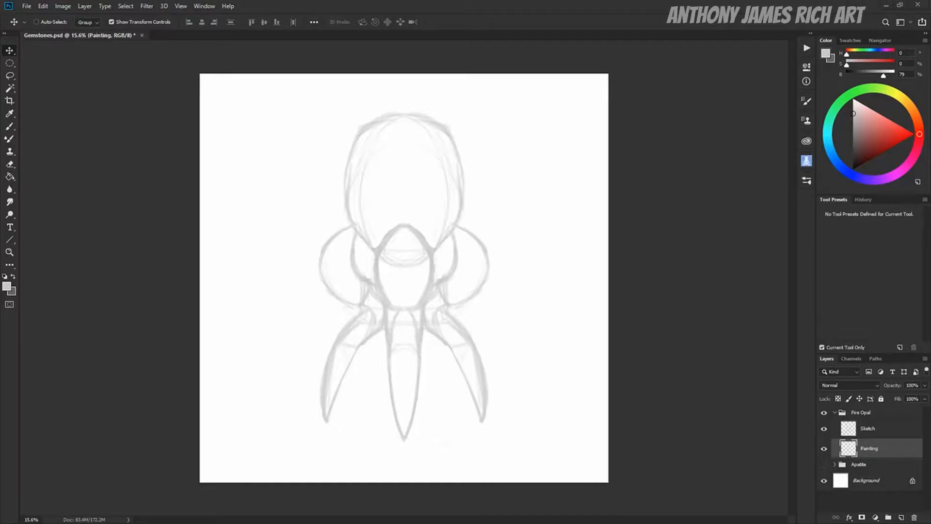
Make an elliptical selection centred over the sketched upper oval and fill it with bright orange (H 26, S 100, B 100)
{"action": "key", "text": "l"}
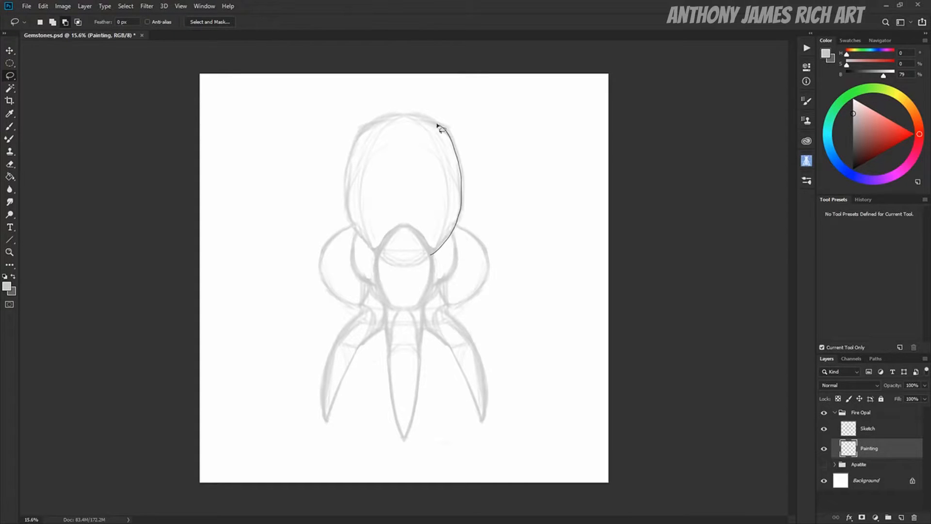
{"action": "key", "text": "m"}
{"action": "left_click_drag", "start_coordinate": [369, 112], "coordinate": [477, 265]}
{"action": "left_click_drag", "start_coordinate": [425, 185], "coordinate": [402, 182]}
{"action": "left_click_drag", "start_coordinate": [903, 101], "coordinate": [915, 114]}
{"action": "left_click", "coordinate": [915, 134]}
{"action": "key", "text": "alt+BackSpace"}
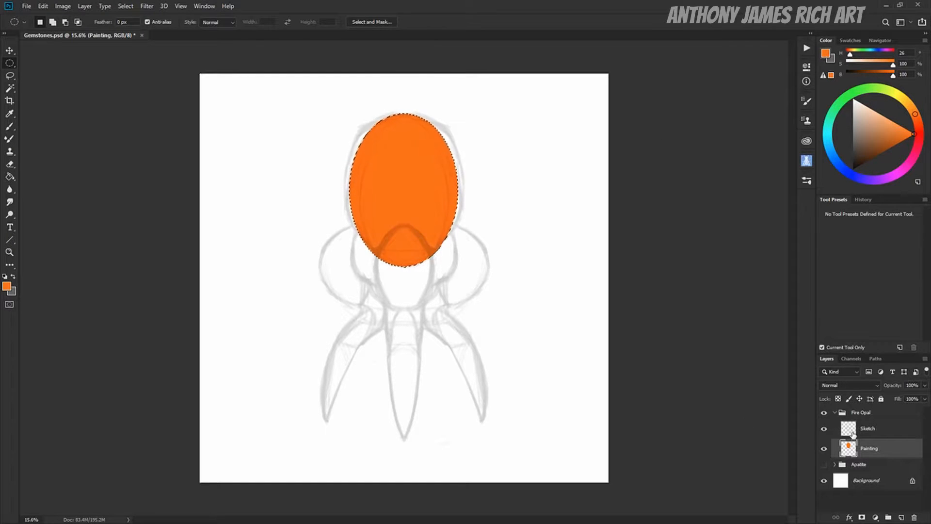
Lasso the sketched central body, side claws and lower prongs, and fill the selection with dark grey (S 0, B 31)
{"action": "key", "text": "l"}
{"action": "key", "text": "ctrl+d"}
{"action": "mouse_move", "coordinate": [387, 303]}
{"action": "left_mouse_down"}
{"action": "mouse_move", "coordinate": [426, 298]}
{"action": "mouse_move", "coordinate": [389, 305]}
{"action": "left_mouse_up"}
{"action": "mouse_move", "coordinate": [386, 297]}
{"action": "left_mouse_down"}
{"action": "mouse_move", "coordinate": [392, 395]}
{"action": "mouse_move", "coordinate": [398, 280]}
{"action": "mouse_move", "coordinate": [394, 399]}
{"action": "mouse_move", "coordinate": [399, 290]}
{"action": "mouse_move", "coordinate": [391, 294]}
{"action": "left_mouse_up"}
{"action": "key", "text": "ctrl+z"}
{"action": "mouse_move", "coordinate": [385, 324]}
{"action": "left_mouse_down"}
{"action": "mouse_move", "coordinate": [339, 345]}
{"action": "mouse_move", "coordinate": [369, 306]}
{"action": "mouse_move", "coordinate": [323, 399]}
{"action": "mouse_move", "coordinate": [350, 365]}
{"action": "mouse_move", "coordinate": [375, 283]}
{"action": "left_mouse_up"}
{"action": "mouse_move", "coordinate": [378, 293]}
{"action": "left_mouse_down"}
{"action": "mouse_move", "coordinate": [384, 310]}
{"action": "mouse_move", "coordinate": [385, 301]}
{"action": "left_mouse_up"}
{"action": "mouse_move", "coordinate": [365, 297]}
{"action": "left_mouse_down"}
{"action": "mouse_move", "coordinate": [332, 242]}
{"action": "mouse_move", "coordinate": [366, 291]}
{"action": "left_mouse_up"}
{"action": "mouse_move", "coordinate": [415, 307]}
{"action": "left_mouse_down"}
{"action": "mouse_move", "coordinate": [485, 276]}
{"action": "mouse_move", "coordinate": [429, 290]}
{"action": "left_mouse_up"}
{"action": "left_click_drag", "start_coordinate": [437, 287], "coordinate": [452, 235]}
{"action": "mouse_move", "coordinate": [421, 327]}
{"action": "left_mouse_down"}
{"action": "mouse_move", "coordinate": [484, 383]}
{"action": "mouse_move", "coordinate": [429, 306]}
{"action": "left_mouse_up"}
{"action": "left_click_drag", "start_coordinate": [856, 145], "coordinate": [840, 145]}
{"action": "key", "text": "alt+BackSpace"}
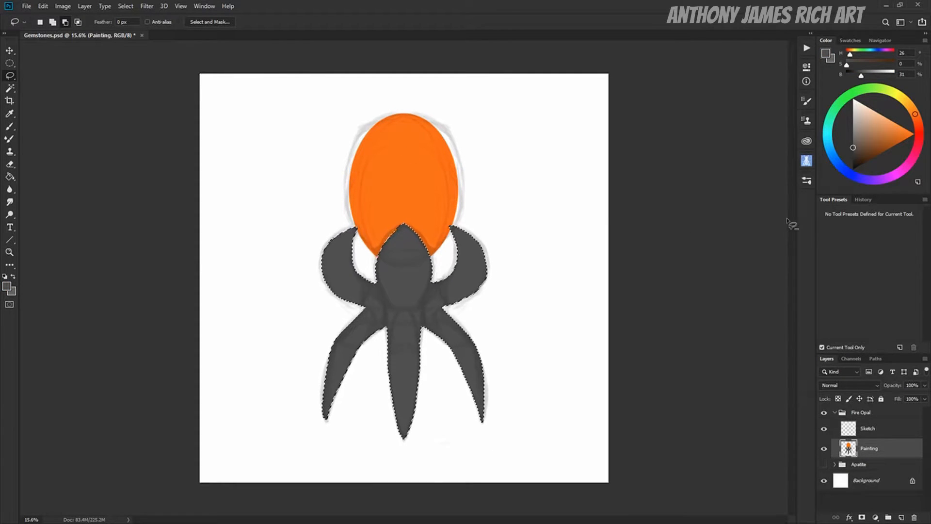
Brush soft light-grey highlights (S 0, B 66) onto the central body, claws and prongs at 175 px brush size
{"action": "key", "text": "b"}
{"action": "left_click", "coordinate": [852, 122]}
{"action": "key", "text": "bracketright"}
{"action": "key", "text": "bracketright"}
{"action": "key", "text": "bracketright"}
{"action": "key", "text": "bracketright"}
{"action": "left_click_drag", "start_coordinate": [384, 269], "coordinate": [399, 251]}
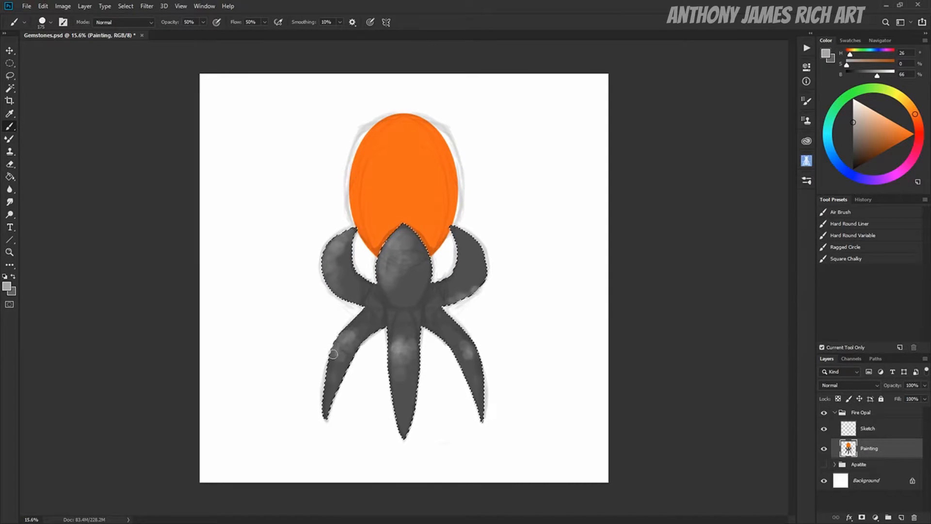
{"action": "left_click_drag", "start_coordinate": [333, 354], "coordinate": [342, 345]}
Shade the edges and joints of the grey setting with dark blue-grey (H 215, S 26, B 21) and clear the selection
{"action": "left_click", "coordinate": [858, 152]}
{"action": "left_click", "coordinate": [836, 160]}
{"action": "left_click", "coordinate": [856, 157]}
{"action": "key", "text": "bracketright"}
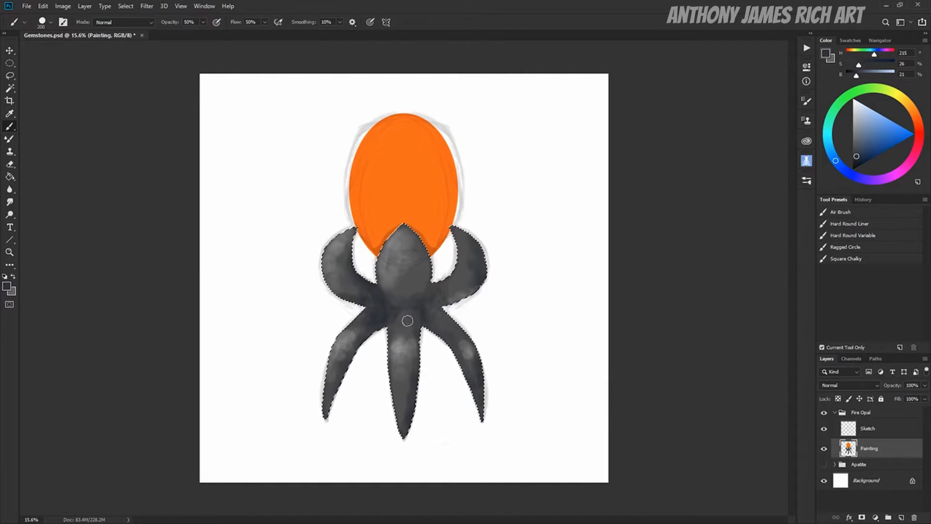
{"action": "key", "text": "ctrl+d"}
Blend a sampled mid-grey into the upper part of the central body with a smaller brush and hide the Sketch layer
{"action": "key", "text": "bracketleft"}
{"action": "key", "text": "bracketleft"}
{"action": "key", "text": "bracketleft"}
{"action": "key", "text": "bracketleft"}
{"action": "key", "text": "bracketleft"}
{"action": "key", "text": "bracketleft"}
{"action": "left_click", "coordinate": [395, 242], "text": "alt"}
{"action": "left_click_drag", "start_coordinate": [391, 253], "coordinate": [406, 242]}
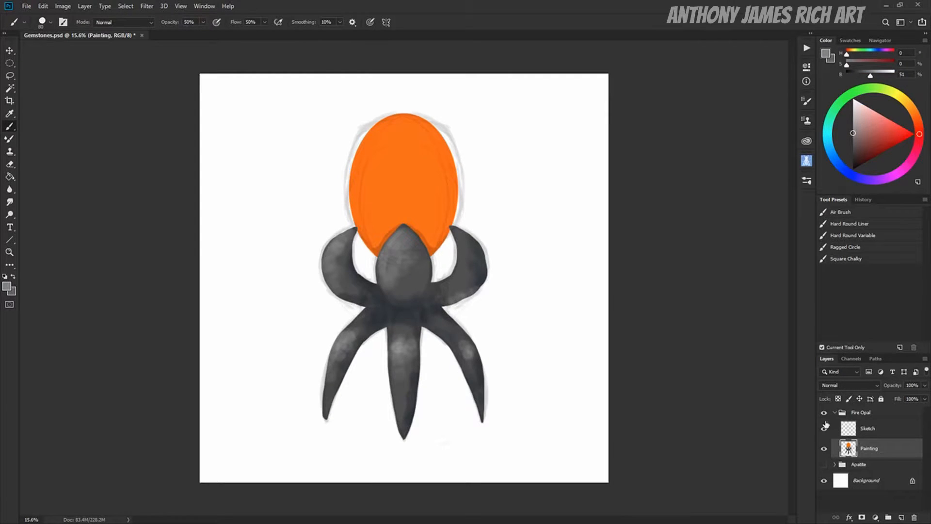
{"action": "left_click", "coordinate": [824, 429]}
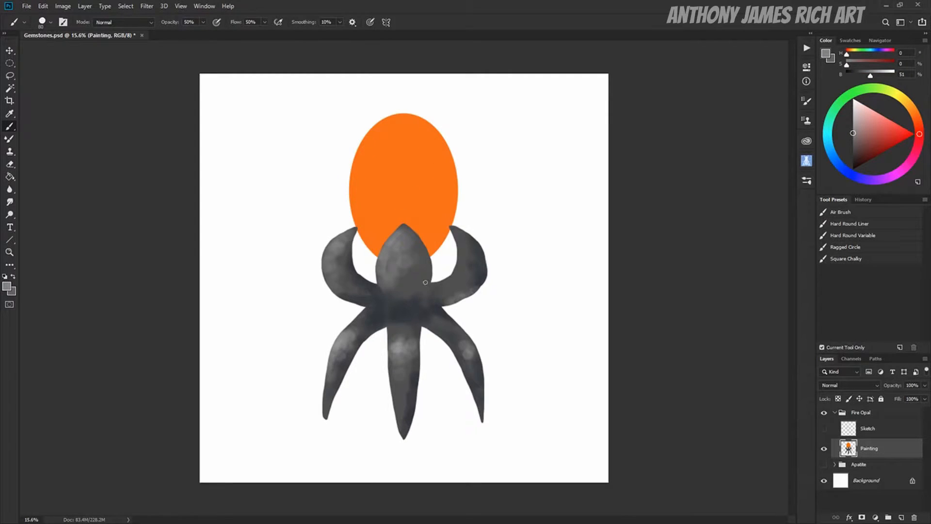
Select the orange oval and shade its lower edges with red-orange (H 13, S 100, B 81)
{"action": "left_click", "coordinate": [918, 125]}
{"action": "left_click_drag", "start_coordinate": [901, 133], "coordinate": [903, 141]}
{"action": "key", "text": "b"}
{"action": "left_click_drag", "start_coordinate": [433, 247], "coordinate": [440, 242]}
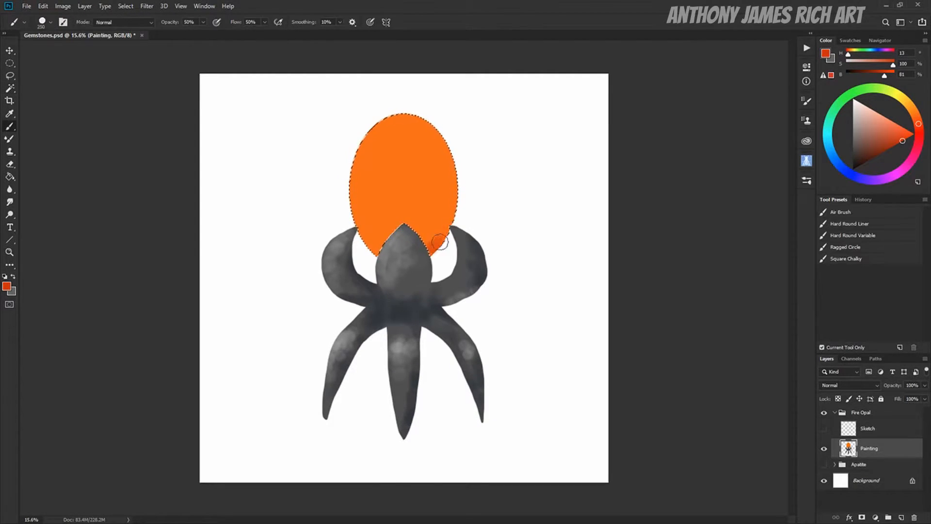
Brush a soft yellow highlight (H 54, S 68, B 100) onto the upper part of the orange oval
{"action": "left_click", "coordinate": [901, 96]}
{"action": "left_click", "coordinate": [894, 123]}
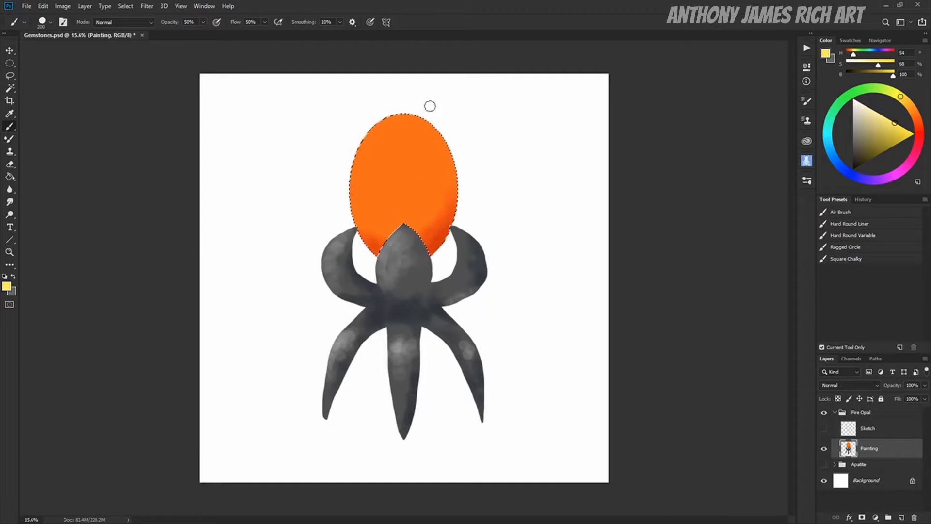
{"action": "key", "text": "bracketright"}
{"action": "key", "text": "bracketright"}
{"action": "key", "text": "bracketright"}
{"action": "key", "text": "bracketright"}
{"action": "key", "text": "bracketright"}
{"action": "key", "text": "bracketright"}
{"action": "mouse_move", "coordinate": [392, 127]}
{"action": "left_mouse_down"}
{"action": "mouse_move", "coordinate": [357, 165]}
{"action": "mouse_move", "coordinate": [422, 129]}
{"action": "left_mouse_up"}
{"action": "key", "text": "bracketleft"}
{"action": "key", "text": "bracketleft"}
{"action": "key", "text": "bracketleft"}
{"action": "key", "text": "bracketleft"}
{"action": "key", "text": "bracketleft"}
{"action": "key", "text": "bracketleft"}
{"action": "key", "text": "bracketleft"}
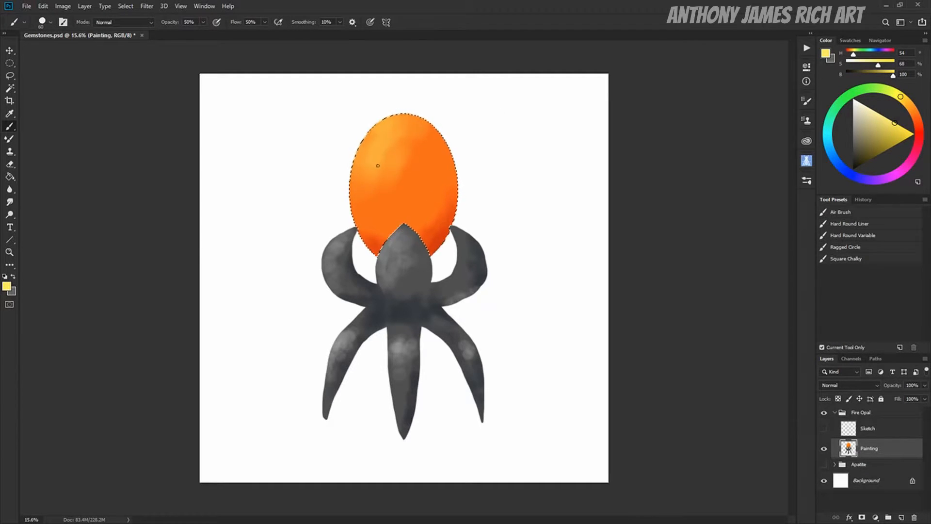
Deepen the shadow along the orange oval's lower right edge with a dark red-orange
{"action": "left_click", "coordinate": [918, 124]}
{"action": "left_click", "coordinate": [887, 150]}
{"action": "left_click_drag", "start_coordinate": [434, 251], "coordinate": [451, 211]}
Blend the oval's lower shading with orange-red (H 20, S 100, B 90) using a 400 px brush and clear the selection
{"action": "left_click", "coordinate": [916, 118]}
{"action": "left_click", "coordinate": [908, 137]}
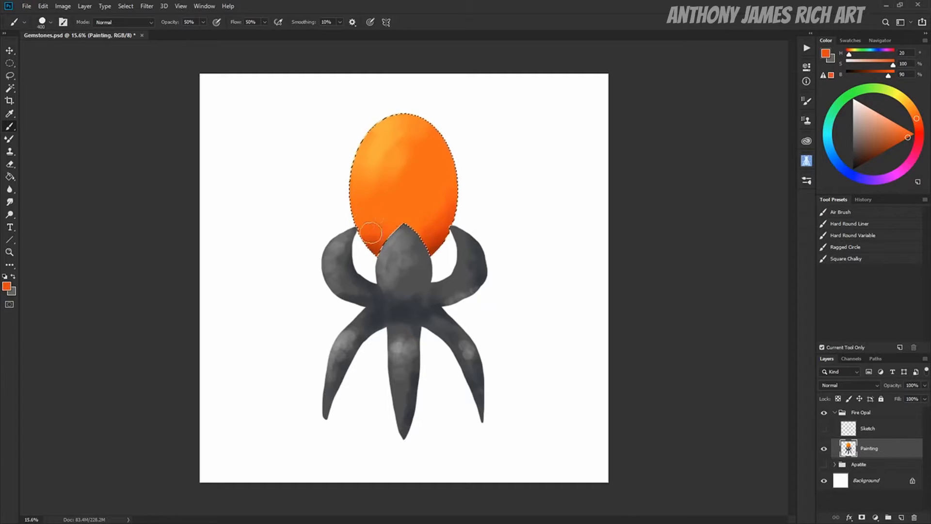
{"action": "key", "text": "bracketright"}
{"action": "key", "text": "bracketright"}
{"action": "key", "text": "bracketright"}
{"action": "key", "text": "bracketright"}
{"action": "key", "text": "bracketright"}
{"action": "key", "text": "bracketright"}
{"action": "key", "text": "ctrl+d"}
Paint near-black blue-grey shadows (H 210, S 26, B 12) on the body, right claw and prong joints, finishing with the Hard Round Variable brush
{"action": "left_click", "coordinate": [417, 304], "text": "alt"}
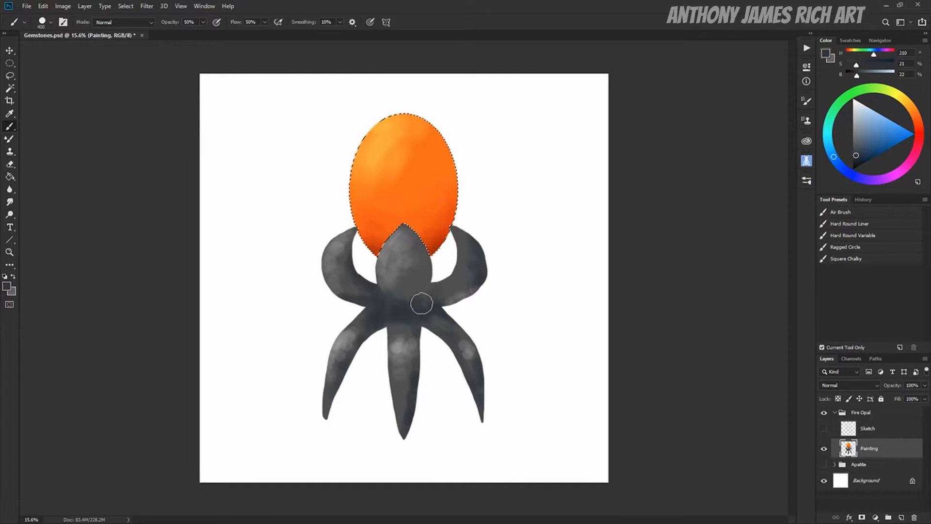
{"action": "key", "text": "bracketleft"}
{"action": "key", "text": "bracketleft"}
{"action": "key", "text": "bracketleft"}
{"action": "key", "text": "bracketleft"}
{"action": "left_click", "coordinate": [855, 159]}
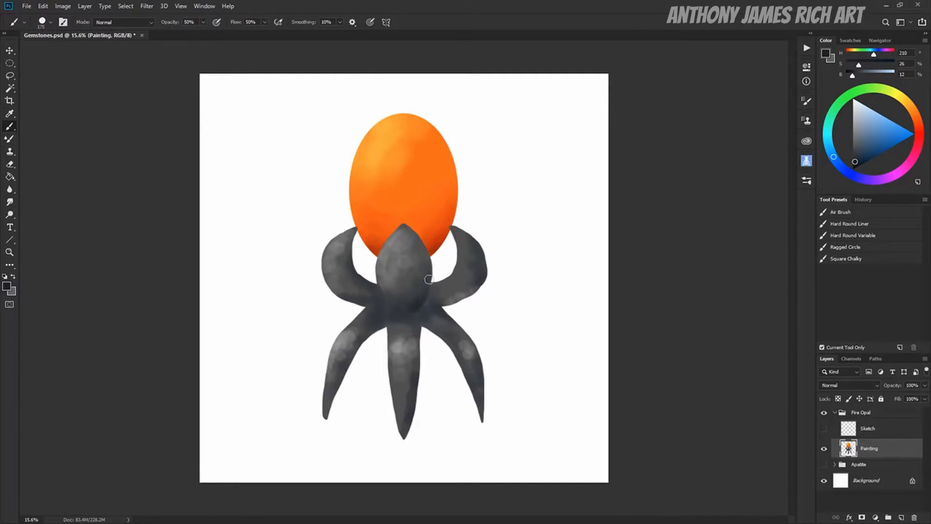
{"action": "mouse_move", "coordinate": [479, 285]}
{"action": "left_mouse_down"}
{"action": "mouse_move", "coordinate": [439, 294]}
{"action": "mouse_move", "coordinate": [481, 258]}
{"action": "left_mouse_up"}
{"action": "left_click_drag", "start_coordinate": [392, 333], "coordinate": [388, 343]}
{"action": "left_click", "coordinate": [852, 236]}
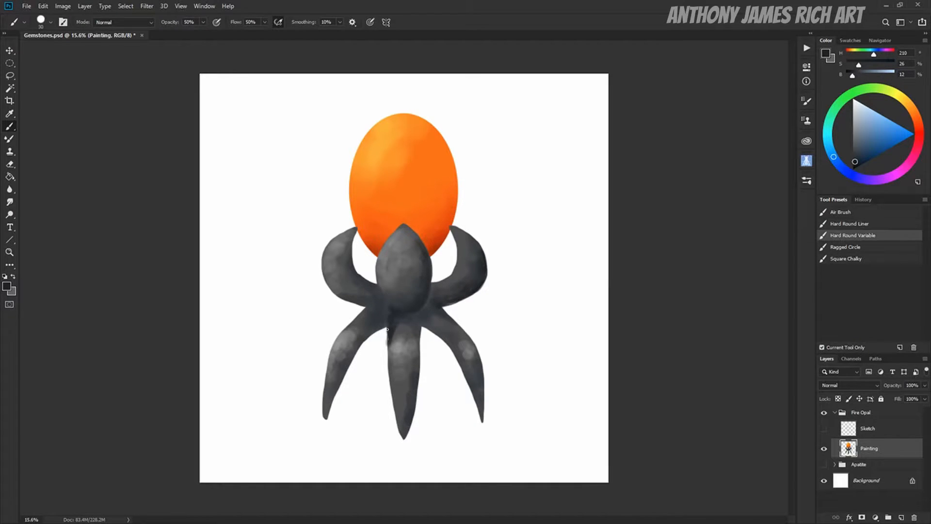
{"action": "left_click_drag", "start_coordinate": [375, 292], "coordinate": [391, 309]}
Paint small light warm-grey highlights on the central body and the upper parts of the side claws
{"action": "left_click", "coordinate": [910, 105]}
{"action": "left_click", "coordinate": [858, 109]}
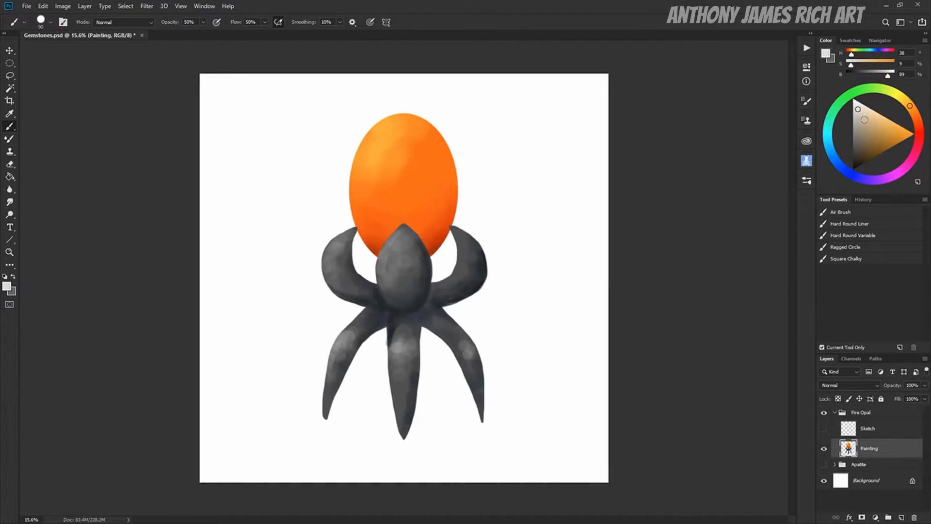
{"action": "left_click", "coordinate": [401, 244], "text": "alt"}
{"action": "left_click", "coordinate": [853, 235]}
{"action": "left_click", "coordinate": [392, 251], "text": "alt"}
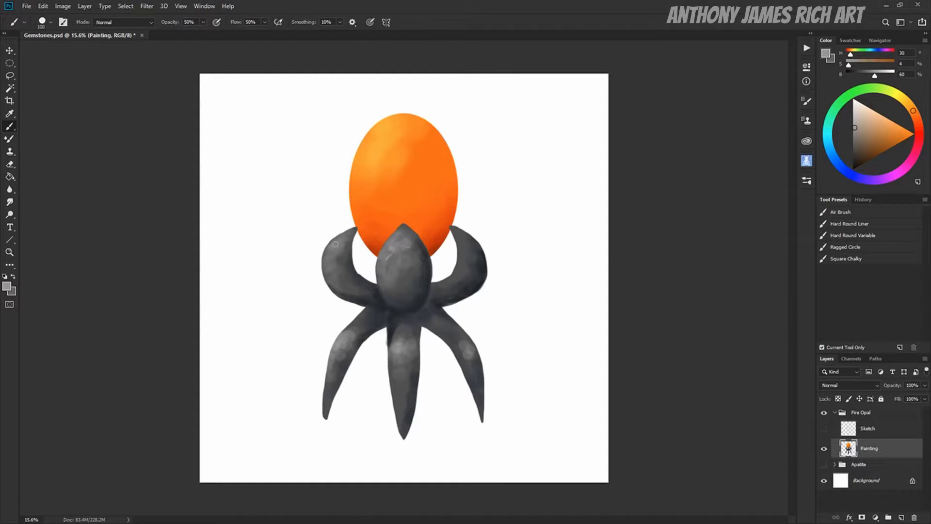
{"action": "left_click", "coordinate": [860, 108]}
{"action": "left_click_drag", "start_coordinate": [331, 250], "coordinate": [338, 243]}
Brush a dark red-orange reflected glow (H 14, S 100, B 64) onto the right claw's inner side with a 250 px brush
{"action": "left_click", "coordinate": [918, 122]}
{"action": "left_click", "coordinate": [893, 146]}
{"action": "key", "text": "bracketright"}
{"action": "key", "text": "bracketright"}
{"action": "key", "text": "bracketright"}
{"action": "key", "text": "bracketright"}
{"action": "left_click_drag", "start_coordinate": [441, 280], "coordinate": [458, 271]}
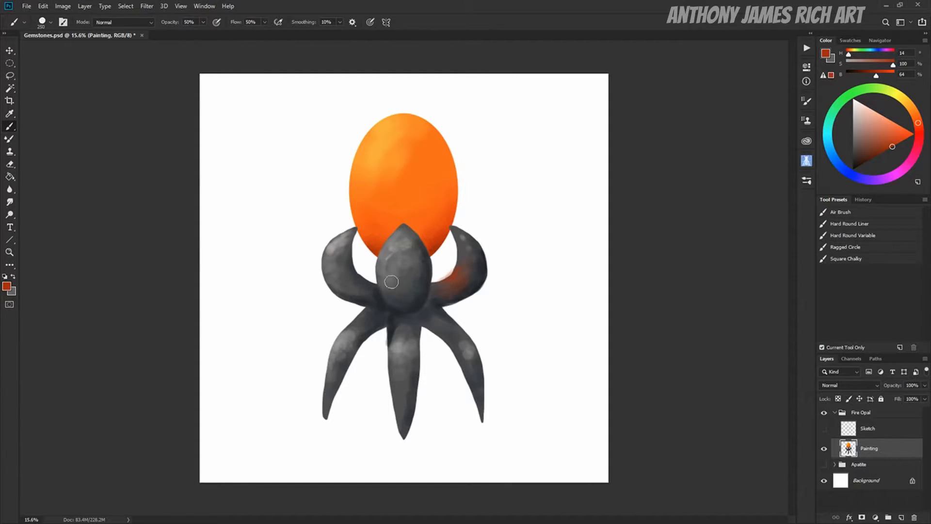
Add a new layer above the Painting layer and clip it to that layer
{"action": "left_click", "coordinate": [901, 517]}
{"action": "right_click", "coordinate": [877, 448]}
{"action": "left_click", "coordinate": [842, 213]}
Darken the edges of the central and right prongs on the clipped layer with sampled near-black blue-grey (H 210, S 17, B 14)
{"action": "left_click", "coordinate": [391, 335], "text": "alt"}
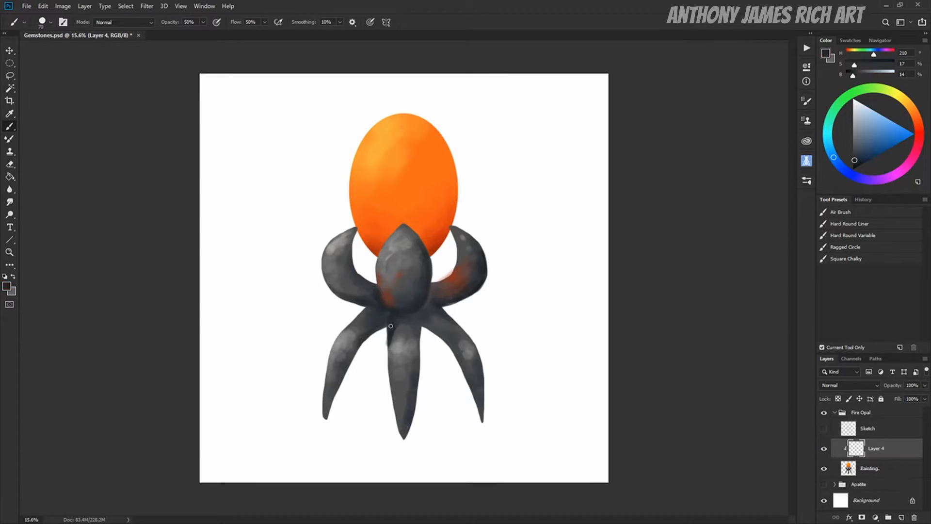
{"action": "key", "text": "bracketright"}
{"action": "key", "text": "bracketright"}
{"action": "key", "text": "bracketright"}
{"action": "key", "text": "bracketright"}
{"action": "key", "text": "bracketright"}
{"action": "key", "text": "bracketright"}
{"action": "left_click_drag", "start_coordinate": [390, 346], "coordinate": [401, 433]}
{"action": "left_click_drag", "start_coordinate": [418, 376], "coordinate": [418, 335]}
{"action": "left_click_drag", "start_coordinate": [426, 318], "coordinate": [447, 349]}
{"action": "key", "text": "bracketright"}
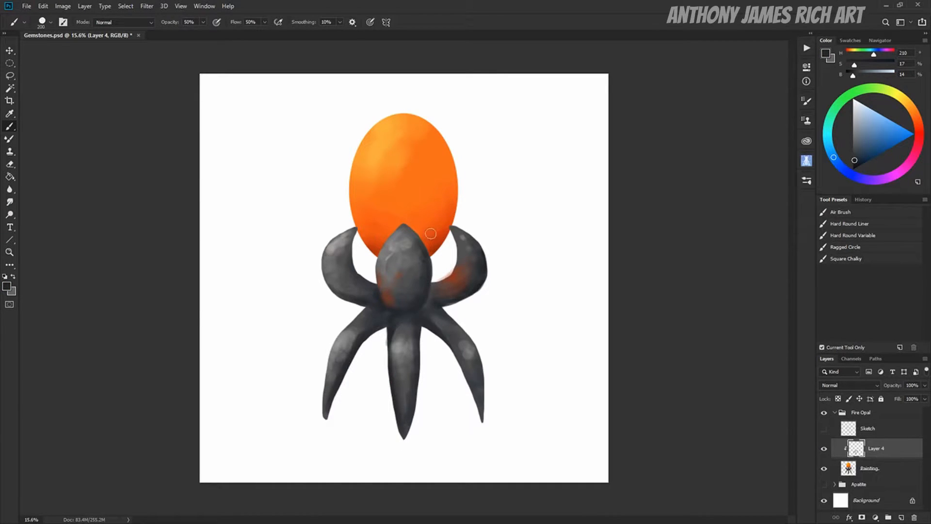
Paint sampled rust-orange reflections (H 15, S 87, B 56) on the left claw's inner edge and along the lower prongs
{"action": "key", "text": "bracketleft"}
{"action": "key", "text": "bracketleft"}
{"action": "key", "text": "bracketleft"}
{"action": "key", "text": "bracketleft"}
{"action": "key", "text": "bracketleft"}
{"action": "left_click", "coordinate": [430, 253], "text": "alt"}
{"action": "left_click", "coordinate": [454, 277], "text": "alt"}
{"action": "left_click_drag", "start_coordinate": [375, 285], "coordinate": [354, 270]}
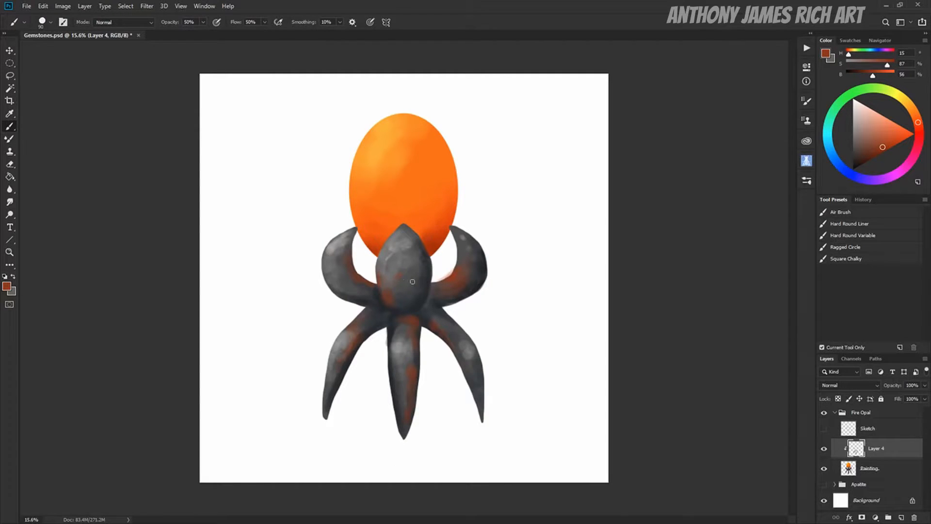
Refine the right claw's inner edge and the oval's right side by blending colours sampled from them
{"action": "left_click", "coordinate": [476, 275], "text": "alt"}
{"action": "mouse_move", "coordinate": [457, 242]}
{"action": "left_mouse_down"}
{"action": "mouse_move", "coordinate": [433, 243]}
{"action": "mouse_move", "coordinate": [455, 224]}
{"action": "mouse_move", "coordinate": [433, 245]}
{"action": "mouse_move", "coordinate": [455, 153]}
{"action": "left_mouse_up"}
{"action": "left_click", "coordinate": [432, 251], "text": "alt"}
{"action": "left_click", "coordinate": [441, 237], "text": "alt"}
{"action": "key", "text": "bracketright"}
{"action": "key", "text": "bracketright"}
{"action": "key", "text": "bracketright"}
{"action": "key", "text": "bracketright"}
{"action": "left_click", "coordinate": [451, 187], "text": "alt"}
{"action": "left_click", "coordinate": [449, 194], "text": "alt"}
{"action": "left_click_drag", "start_coordinate": [451, 194], "coordinate": [449, 146]}
Blend the left edge and upper area of the orange oval using bright oranges sampled from it, including H 26, S 100, B 100
{"action": "mouse_move", "coordinate": [358, 220]}
{"action": "left_mouse_down"}
{"action": "mouse_move", "coordinate": [366, 120]}
{"action": "mouse_move", "coordinate": [357, 194]}
{"action": "mouse_move", "coordinate": [390, 174]}
{"action": "mouse_move", "coordinate": [394, 133]}
{"action": "mouse_move", "coordinate": [440, 224]}
{"action": "mouse_move", "coordinate": [379, 164]}
{"action": "mouse_move", "coordinate": [380, 141]}
{"action": "left_mouse_up"}
{"action": "left_click", "coordinate": [374, 152], "text": "alt"}
{"action": "left_click", "coordinate": [386, 165], "text": "alt"}
{"action": "key", "text": "bracketright"}
{"action": "key", "text": "bracketright"}
{"action": "left_click", "coordinate": [377, 144], "text": "alt"}
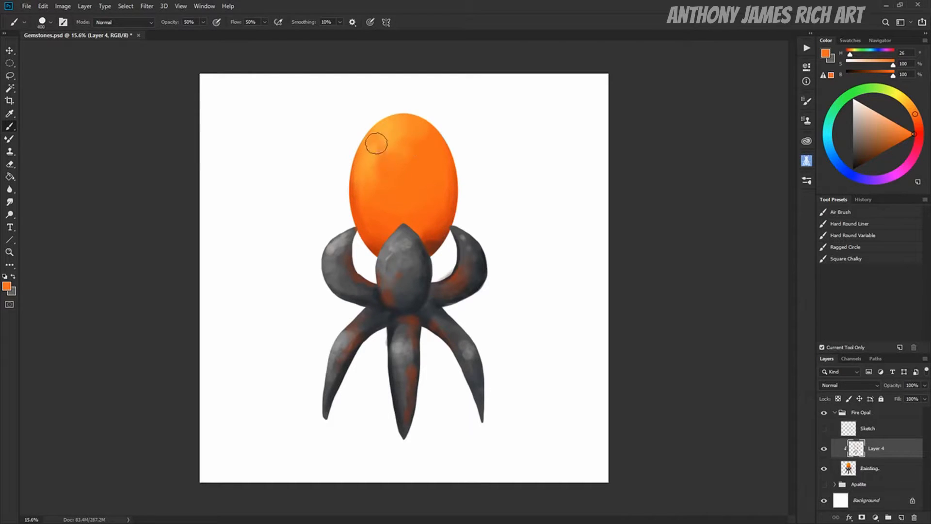
{"action": "left_click", "coordinate": [373, 167], "text": "alt"}
{"action": "mouse_move", "coordinate": [391, 179]}
{"action": "left_mouse_down"}
{"action": "mouse_move", "coordinate": [389, 145]}
{"action": "mouse_move", "coordinate": [434, 162]}
{"action": "left_mouse_up"}
Shade the oval's lower area beside the central prong with deeper oranges sampled from its lower edge
{"action": "left_click", "coordinate": [438, 242], "text": "alt"}
{"action": "key", "text": "bracketright"}
{"action": "left_click", "coordinate": [447, 216], "text": "alt"}
{"action": "mouse_move", "coordinate": [429, 228]}
{"action": "left_mouse_down"}
{"action": "mouse_move", "coordinate": [433, 205]}
{"action": "mouse_move", "coordinate": [435, 221]}
{"action": "mouse_move", "coordinate": [378, 241]}
{"action": "mouse_move", "coordinate": [432, 242]}
{"action": "mouse_move", "coordinate": [416, 223]}
{"action": "mouse_move", "coordinate": [435, 247]}
{"action": "left_mouse_up"}
{"action": "left_click", "coordinate": [423, 223], "text": "alt"}
Darken the oval's lower-left edge above the left claw with a small brush and sampled rust-orange
{"action": "left_click", "coordinate": [378, 240], "text": "alt"}
{"action": "key", "text": "bracketleft"}
{"action": "key", "text": "bracketleft"}
{"action": "key", "text": "bracketleft"}
{"action": "key", "text": "bracketleft"}
{"action": "key", "text": "bracketleft"}
{"action": "key", "text": "bracketleft"}
{"action": "key", "text": "bracketleft"}
{"action": "key", "text": "bracketleft"}
{"action": "key", "text": "bracketleft"}
{"action": "key", "text": "bracketleft"}
{"action": "left_click", "coordinate": [420, 222], "text": "alt"}
{"action": "left_click", "coordinate": [371, 245], "text": "alt"}
{"action": "key", "text": "bracketleft"}
{"action": "key", "text": "bracketleft"}
{"action": "left_click_drag", "start_coordinate": [377, 249], "coordinate": [365, 240]}
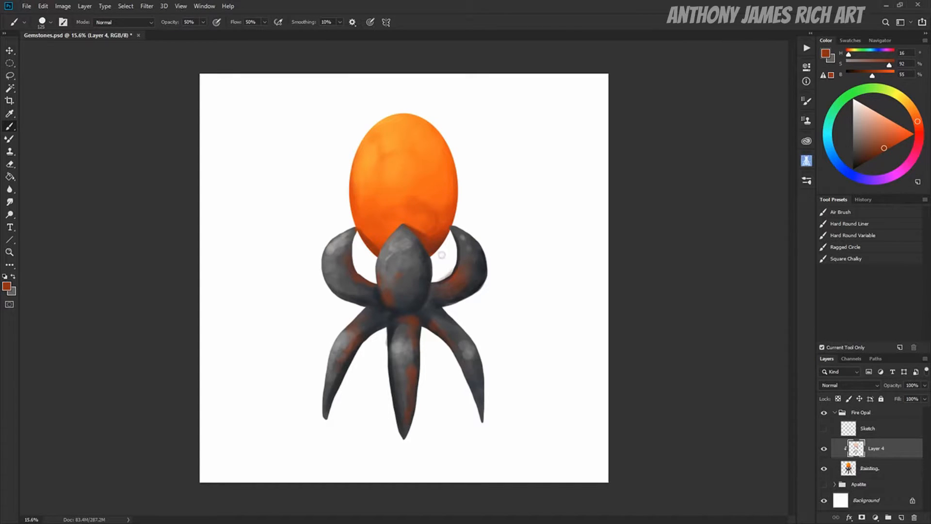
Paint soft highlights across the oval's upper area in pale orange (H 35, S 50, B 100)
{"action": "key", "text": "bracketleft"}
{"action": "left_click", "coordinate": [455, 255], "text": "alt"}
{"action": "left_click", "coordinate": [910, 107]}
{"action": "left_click", "coordinate": [896, 123]}
{"action": "left_click", "coordinate": [884, 116]}
{"action": "key", "text": "bracketright"}
{"action": "key", "text": "bracketright"}
{"action": "key", "text": "bracketright"}
{"action": "key", "text": "bracketright"}
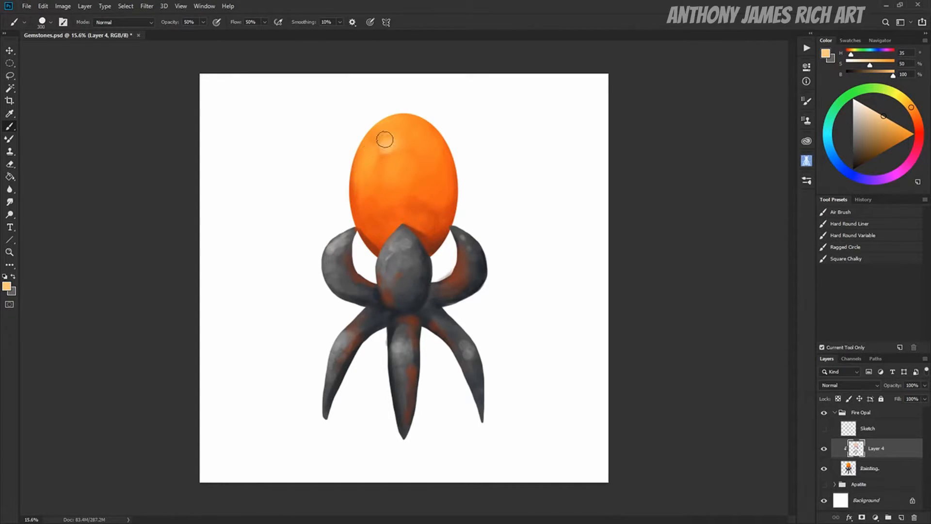
{"action": "mouse_move", "coordinate": [385, 140]}
{"action": "left_mouse_down"}
{"action": "mouse_move", "coordinate": [399, 160]}
{"action": "mouse_move", "coordinate": [409, 138]}
{"action": "left_mouse_up"}
{"action": "key", "text": "bracketright"}
{"action": "key", "text": "bracketright"}
{"action": "left_click_drag", "start_coordinate": [410, 133], "coordinate": [429, 155]}
Blend the middle of the oval with smaller strokes, using oranges sampled from its upper and lower areas
{"action": "left_click", "coordinate": [418, 224], "text": "alt"}
{"action": "key", "text": "bracketleft"}
{"action": "key", "text": "bracketleft"}
{"action": "key", "text": "bracketleft"}
{"action": "key", "text": "bracketleft"}
{"action": "key", "text": "bracketleft"}
{"action": "key", "text": "bracketleft"}
{"action": "mouse_move", "coordinate": [412, 194]}
{"action": "left_mouse_down"}
{"action": "mouse_move", "coordinate": [420, 160]}
{"action": "mouse_move", "coordinate": [412, 180]}
{"action": "left_mouse_up"}
{"action": "left_click", "coordinate": [421, 159], "text": "alt"}
{"action": "key", "text": "bracketright"}
{"action": "key", "text": "bracketright"}
{"action": "left_click", "coordinate": [424, 235], "text": "alt"}
{"action": "key", "text": "bracketleft"}
{"action": "key", "text": "bracketleft"}
{"action": "key", "text": "bracketleft"}
{"action": "key", "text": "bracketleft"}
{"action": "key", "text": "bracketleft"}
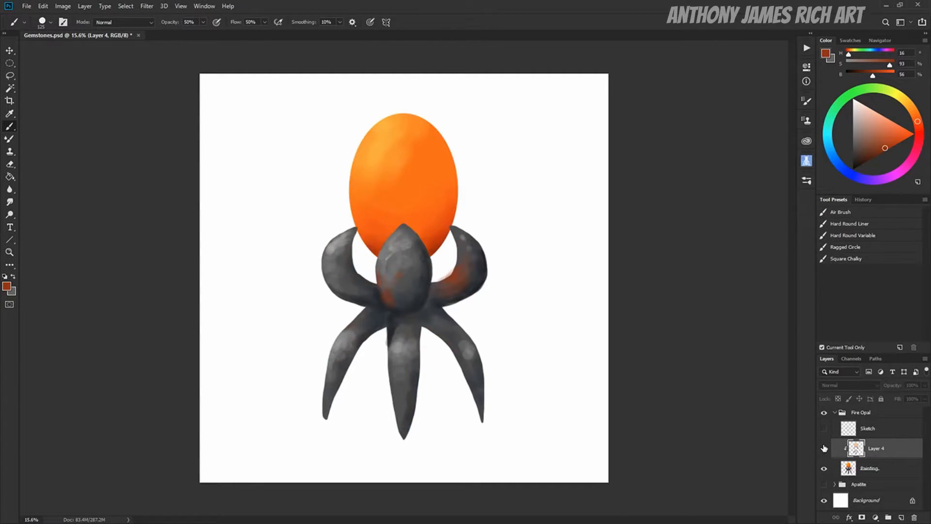
Merge the clipped layer into the Painting layer and pucker the claws and central bud in Liquify with a size 1500 brush
{"action": "key", "text": "ctrl+e"}
{"action": "left_click", "coordinate": [147, 6]}
{"action": "left_click", "coordinate": [162, 77]}
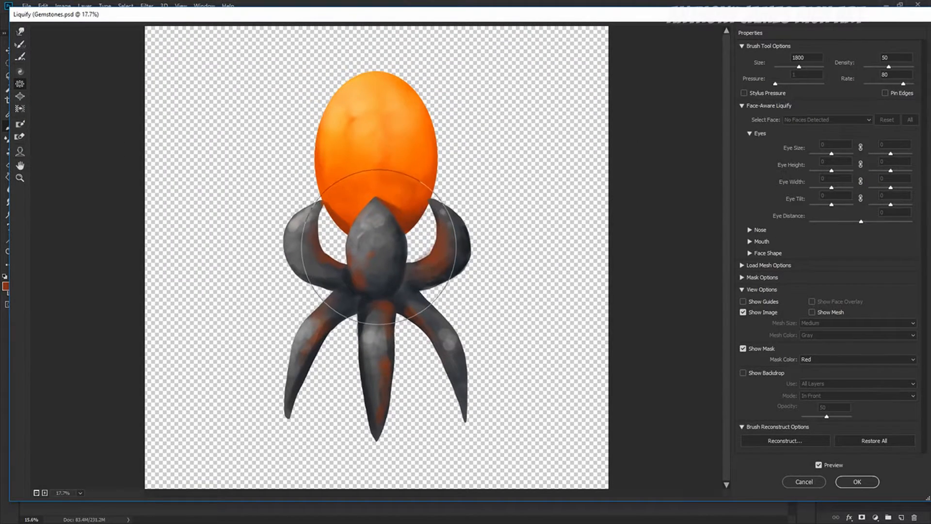
{"action": "key", "text": "["}
{"action": "key", "text": "["}
{"action": "key", "text": "["}
{"action": "left_click", "coordinate": [451, 249]}
{"action": "left_click", "coordinate": [315, 255]}
{"action": "left_click", "coordinate": [381, 243]}
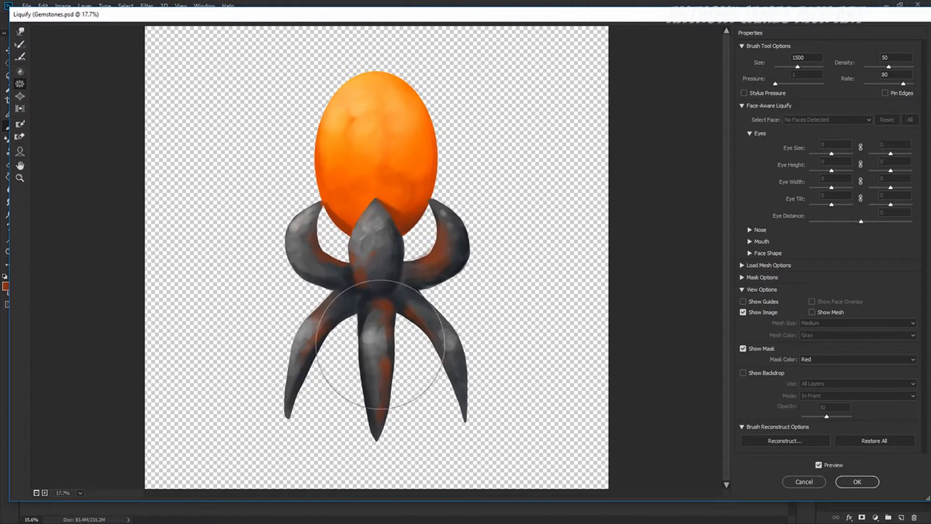
Slim the central bud further with a size 1200 Pucker brush and apply the Liquify changes
{"action": "key", "text": "["}
{"action": "key", "text": "["}
{"action": "key", "text": "["}
{"action": "left_click", "coordinate": [385, 229]}
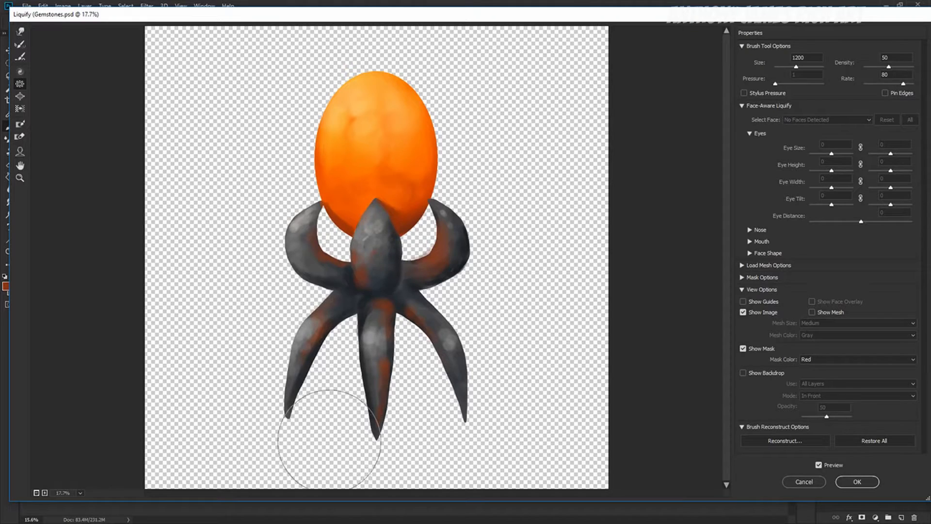
{"action": "left_click", "coordinate": [857, 482]}
Make a wide, flat elliptical selection spanning the three prong tips and sample dark blue-grey from the left prong's tip
{"action": "key", "text": "ctrl+plus"}
{"action": "key", "text": "ctrl+plus"}
{"action": "scroll", "coordinate": [568, 239], "scroll_direction": "down", "scroll_amount": 3}
{"action": "key", "text": "m"}
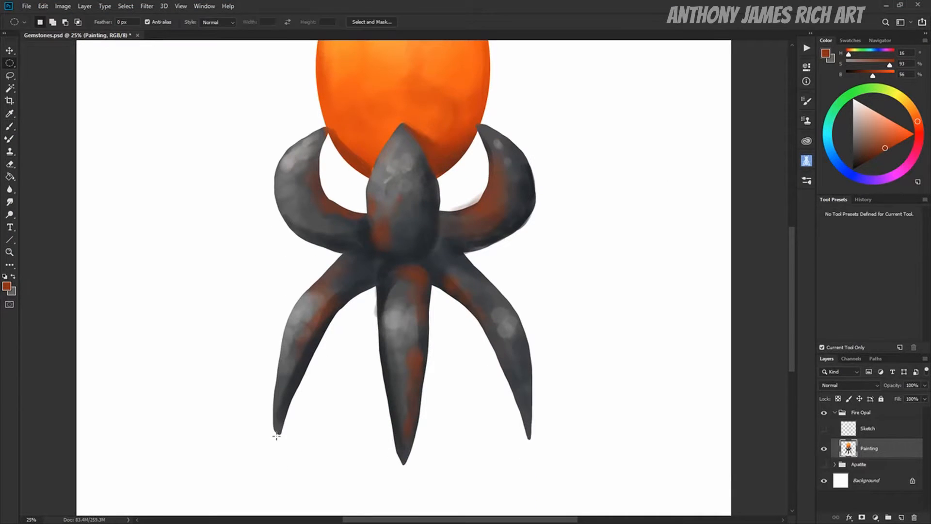
{"action": "mouse_move", "coordinate": [275, 429]}
{"action": "left_mouse_down"}
{"action": "mouse_move", "coordinate": [532, 456]}
{"action": "mouse_move", "coordinate": [531, 471]}
{"action": "left_mouse_up"}
{"action": "left_click_drag", "start_coordinate": [375, 449], "coordinate": [374, 440]}
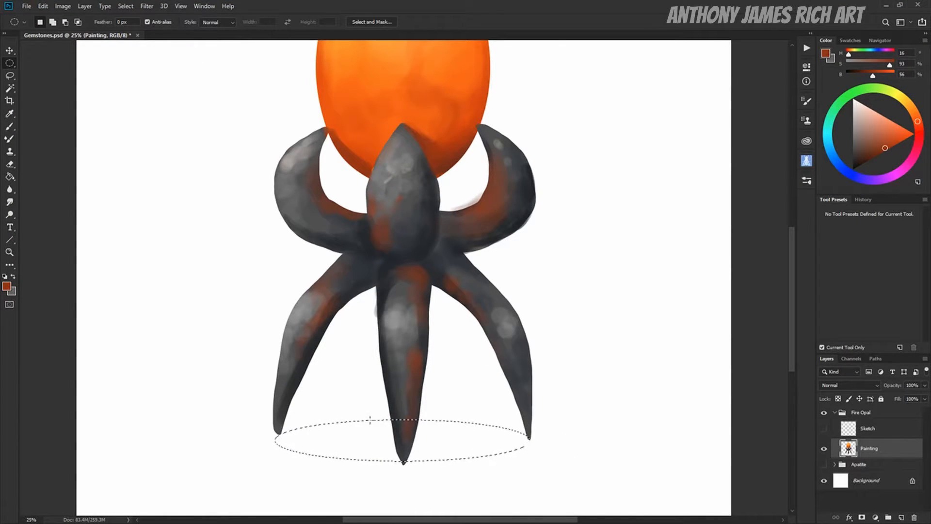
{"action": "key", "text": "b"}
{"action": "left_click", "coordinate": [283, 420], "text": "alt"}
{"action": "left_click_drag", "start_coordinate": [289, 431], "coordinate": [364, 436]}
{"action": "key", "text": "alt+BackSpace"}
{"action": "key", "text": "ctrl+z"}
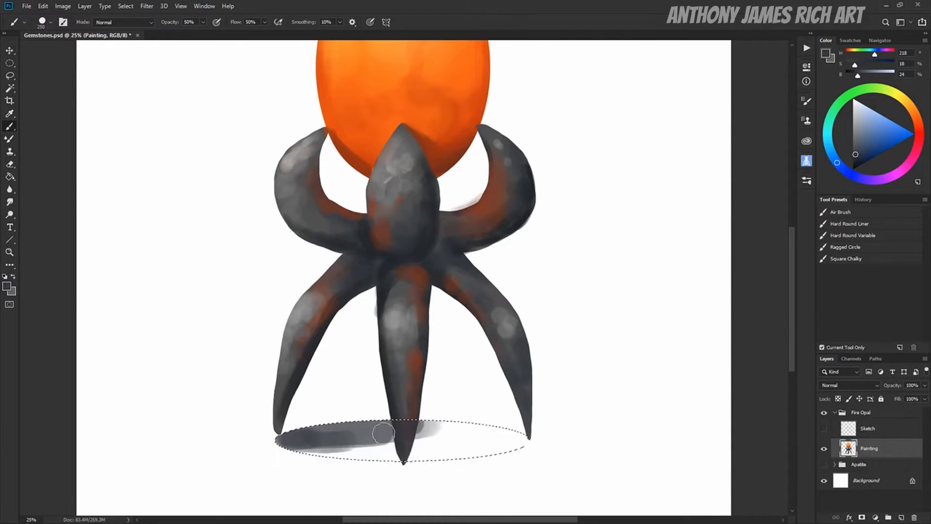
{"action": "key", "text": "ctrl+alt+z"}
{"action": "key", "text": "ctrl+alt+z"}
Add a new layer below the Painting layer and fill the elliptical selection with dark blue-grey (H 218, S 18, B 24)
{"action": "left_click", "coordinate": [883, 464]}
{"action": "key", "text": "ctrl+alt+shift+n"}
{"action": "left_click_drag", "start_coordinate": [853, 469], "coordinate": [865, 460]}
{"action": "key", "text": "alt+BackSpace"}
Stretch the filled ellipse slightly taller and shift it to line up with the prong tips
{"action": "left_click", "coordinate": [10, 52]}
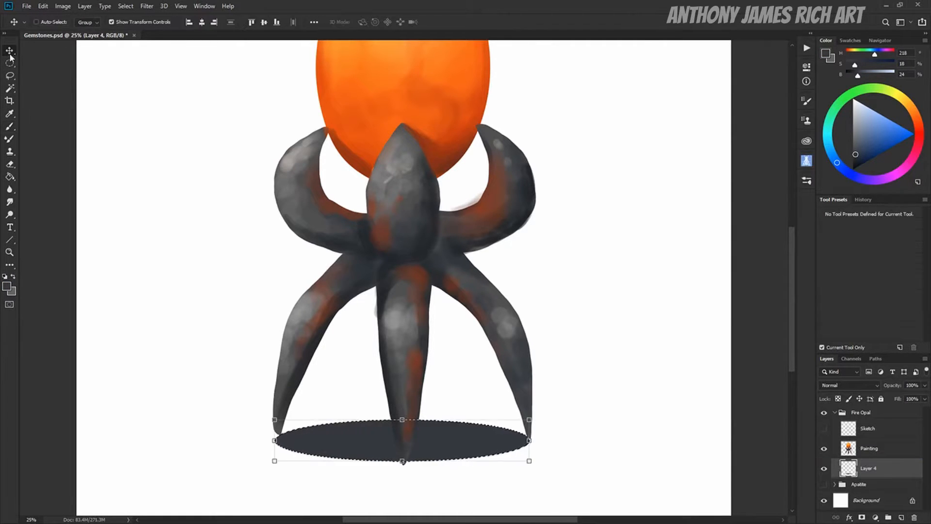
{"action": "left_click_drag", "start_coordinate": [403, 461], "coordinate": [404, 466]}
{"action": "left_click_drag", "start_coordinate": [435, 441], "coordinate": [436, 438]}
{"action": "key", "text": "Return"}
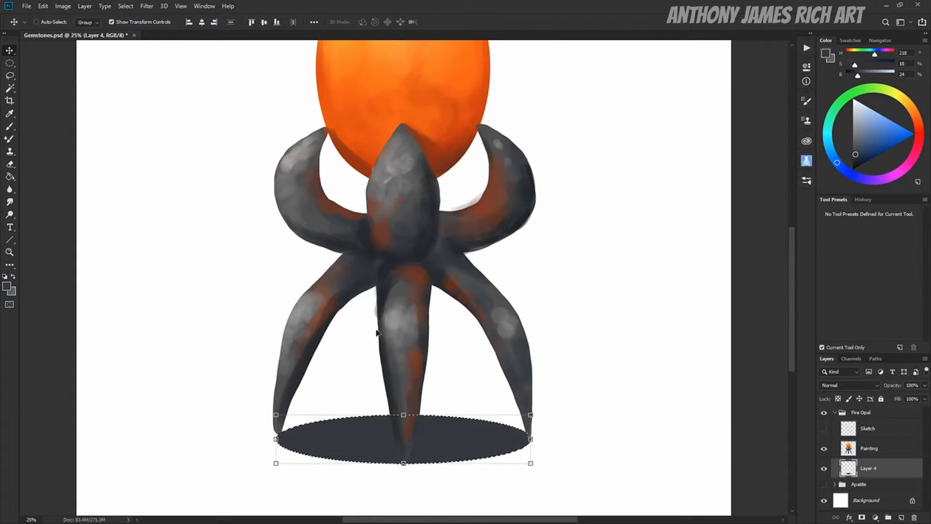
Shade the base ellipse light grey inside a dark front rim, using sampled tones, and clear the selection
{"action": "key", "text": "b"}
{"action": "left_click", "coordinate": [370, 381], "text": "alt"}
{"action": "mouse_move", "coordinate": [300, 426]}
{"action": "left_mouse_down"}
{"action": "mouse_move", "coordinate": [499, 420]}
{"action": "mouse_move", "coordinate": [334, 426]}
{"action": "mouse_move", "coordinate": [370, 451]}
{"action": "left_mouse_up"}
{"action": "left_click", "coordinate": [370, 449], "text": "alt"}
{"action": "key", "text": "ctrl+d"}
Merge the Painting layer down into the base layer and join the left prong's tip to the rim with sampled dark grey
{"action": "right_click", "coordinate": [873, 449]}
{"action": "left_click", "coordinate": [842, 301]}
{"action": "key", "text": "bracketleft"}
{"action": "key", "text": "bracketleft"}
{"action": "key", "text": "bracketleft"}
{"action": "key", "text": "bracketleft"}
{"action": "key", "text": "bracketleft"}
{"action": "left_click", "coordinate": [282, 421], "text": "alt"}
{"action": "left_click_drag", "start_coordinate": [278, 437], "coordinate": [277, 428]}
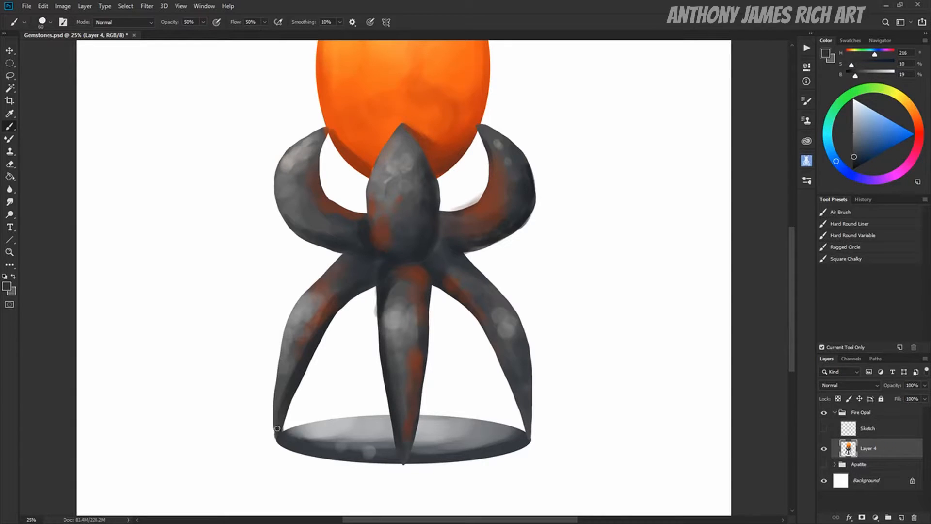
Repaint the central lower prong's length with grey sampled from its highlight and darker tones from its left edge
{"action": "left_click", "coordinate": [398, 322], "text": "alt"}
{"action": "key", "text": "bracketright"}
{"action": "key", "text": "bracketright"}
{"action": "key", "text": "bracketright"}
{"action": "key", "text": "bracketright"}
{"action": "key", "text": "bracketright"}
{"action": "key", "text": "bracketright"}
{"action": "key", "text": "bracketright"}
{"action": "key", "text": "bracketright"}
{"action": "key", "text": "bracketright"}
{"action": "key", "text": "bracketright"}
{"action": "key", "text": "bracketright"}
{"action": "mouse_move", "coordinate": [398, 431]}
{"action": "left_mouse_down"}
{"action": "mouse_move", "coordinate": [401, 450]}
{"action": "mouse_move", "coordinate": [386, 335]}
{"action": "mouse_move", "coordinate": [418, 295]}
{"action": "left_mouse_up"}
{"action": "left_click", "coordinate": [385, 304], "text": "alt"}
{"action": "key", "text": "bracketright"}
{"action": "key", "text": "bracketright"}
{"action": "key", "text": "bracketright"}
{"action": "key", "text": "bracketleft"}
{"action": "key", "text": "bracketleft"}
{"action": "key", "text": "bracketleft"}
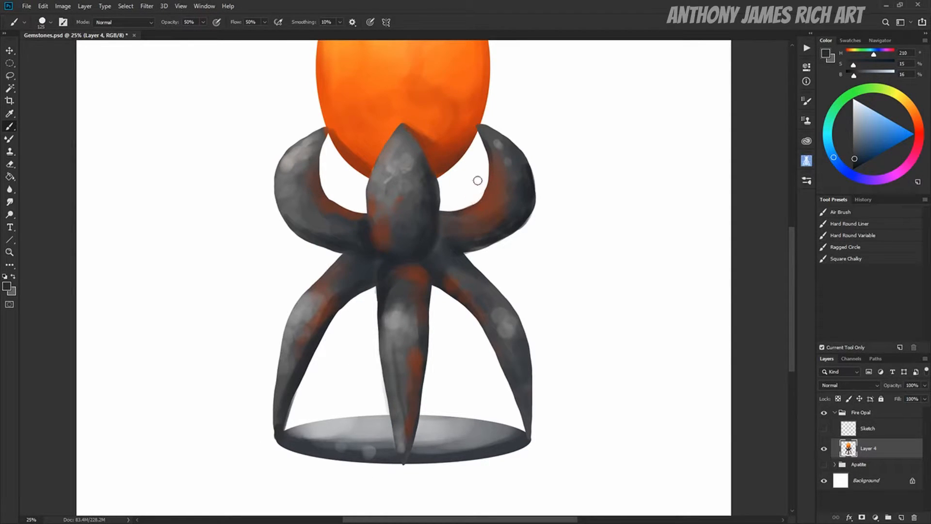
Clean up the central prong's tip where it meets the base rim, using a small brush and sampled dark grey
{"action": "left_click", "coordinate": [405, 455], "text": "alt"}
{"action": "key", "text": "bracketleft"}
{"action": "key", "text": "bracketleft"}
{"action": "key", "text": "bracketleft"}
{"action": "key", "text": "bracketleft"}
{"action": "key", "text": "bracketleft"}
{"action": "key", "text": "bracketleft"}
{"action": "left_click_drag", "start_coordinate": [407, 453], "coordinate": [404, 461]}
Thicken the right prong's tip and blend it into the base rim with sampled dark blue-grey (H 218, S 18, B 24)
{"action": "left_click", "coordinate": [525, 416], "text": "alt"}
{"action": "left_click_drag", "start_coordinate": [521, 413], "coordinate": [524, 431]}
{"action": "left_click", "coordinate": [527, 431], "text": "alt"}
{"action": "left_click_drag", "start_coordinate": [525, 425], "coordinate": [529, 440]}
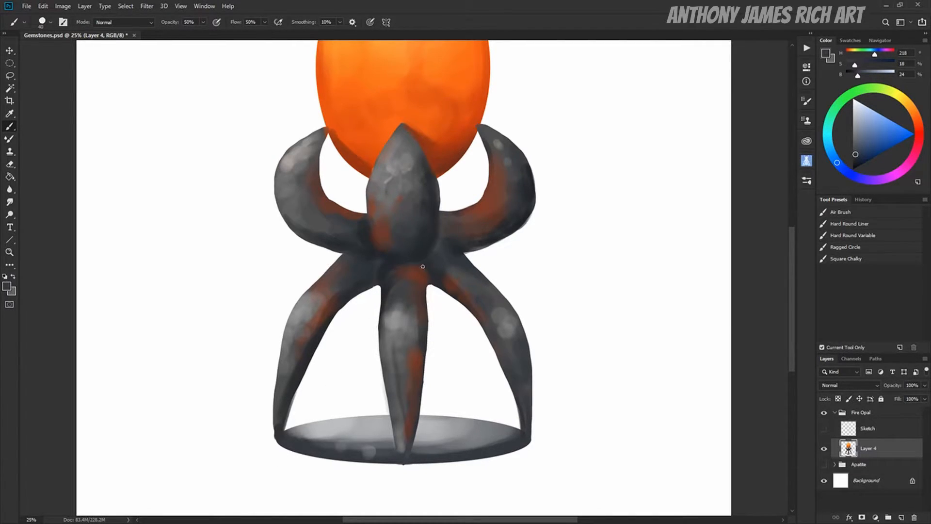
Paint a lighter curved edge on the central upper claw's lower right side, blending it with greys sampled from the surrounding metal
{"action": "left_click", "coordinate": [475, 273], "text": "alt"}
{"action": "left_click", "coordinate": [433, 269], "text": "alt"}
{"action": "key", "text": "bracketright"}
{"action": "key", "text": "bracketright"}
{"action": "key", "text": "bracketright"}
{"action": "key", "text": "bracketright"}
{"action": "key", "text": "bracketright"}
{"action": "key", "text": "bracketright"}
{"action": "key", "text": "bracketright"}
{"action": "left_click", "coordinate": [448, 232], "text": "alt"}
{"action": "mouse_move", "coordinate": [434, 237]}
{"action": "left_mouse_down"}
{"action": "mouse_move", "coordinate": [422, 248]}
{"action": "mouse_move", "coordinate": [433, 228]}
{"action": "mouse_move", "coordinate": [428, 253]}
{"action": "mouse_move", "coordinate": [436, 241]}
{"action": "left_mouse_up"}
{"action": "left_click", "coordinate": [440, 243], "text": "alt"}
{"action": "left_click", "coordinate": [440, 234], "text": "alt"}
{"action": "key", "text": "bracketleft"}
{"action": "key", "text": "bracketleft"}
{"action": "left_click", "coordinate": [444, 230], "text": "alt"}
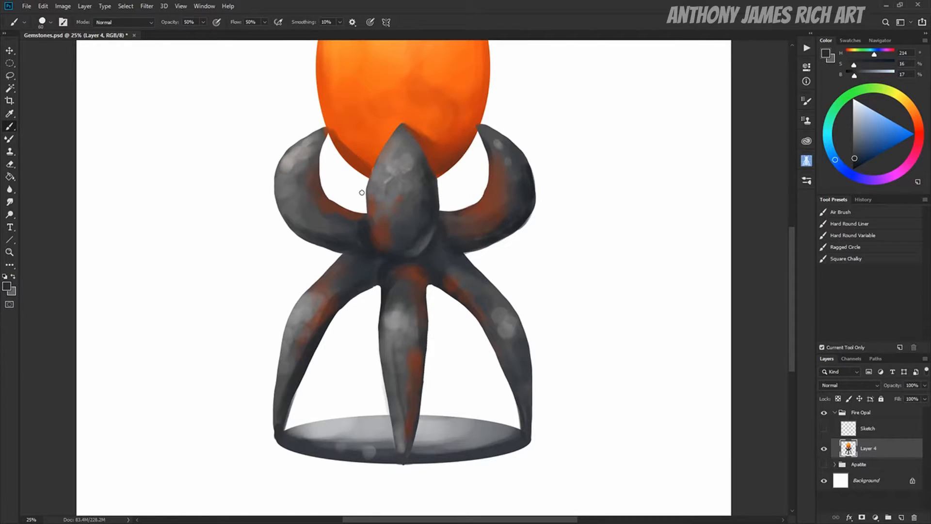
Extend the central lower prong's highlight upward as a narrow light grey streak reaching the hub
{"action": "left_click", "coordinate": [394, 275], "text": "alt"}
{"action": "key", "text": "bracketleft"}
{"action": "left_click", "coordinate": [394, 310], "text": "alt"}
{"action": "left_click_drag", "start_coordinate": [391, 300], "coordinate": [392, 268]}
Reshape the upper edges of both outer lower prongs where they meet the hub with sampled dark blue-grey and background white
{"action": "left_click", "coordinate": [349, 250], "text": "alt"}
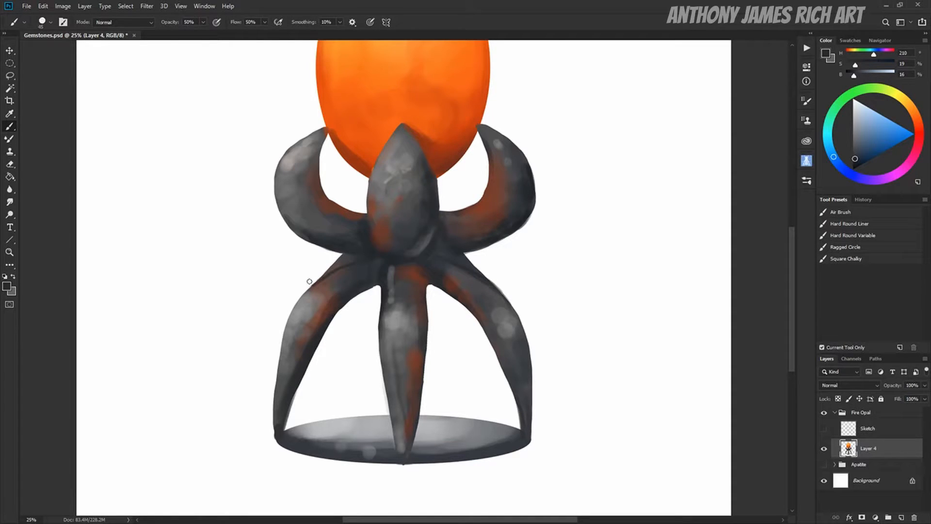
{"action": "left_click_drag", "start_coordinate": [309, 281], "coordinate": [349, 259]}
{"action": "left_click_drag", "start_coordinate": [338, 263], "coordinate": [365, 256]}
{"action": "left_click_drag", "start_coordinate": [449, 255], "coordinate": [509, 298]}
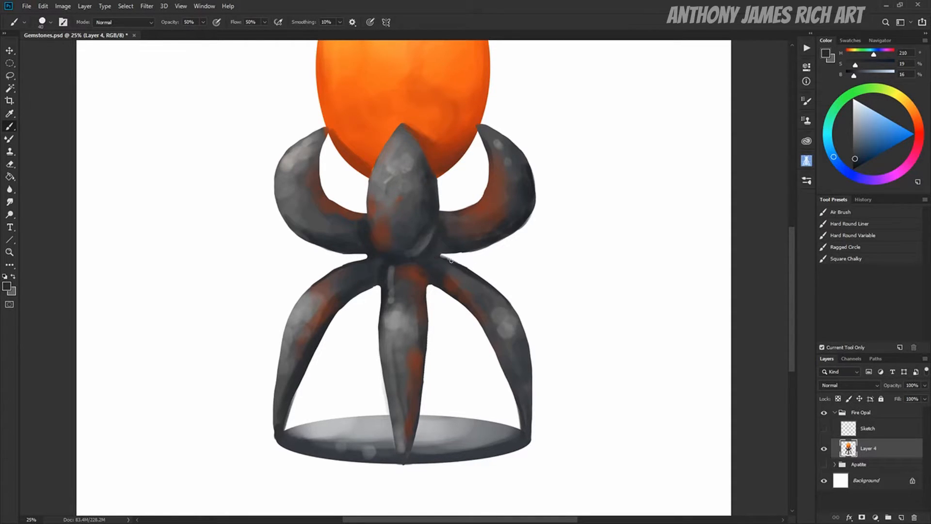
Paint a thin light highlight along the front right rim of the oval base with a smaller brush
{"action": "key", "text": "bracketleft"}
{"action": "left_click", "coordinate": [456, 372], "text": "alt"}
{"action": "left_click_drag", "start_coordinate": [447, 452], "coordinate": [483, 446]}
Darken the oval base's inner surface with sampled dark grey, using a much larger brush
{"action": "left_click", "coordinate": [347, 439], "text": "alt"}
{"action": "key", "text": "bracketright"}
{"action": "key", "text": "bracketright"}
{"action": "key", "text": "bracketright"}
{"action": "key", "text": "bracketright"}
{"action": "key", "text": "bracketright"}
{"action": "key", "text": "bracketright"}
{"action": "key", "text": "bracketright"}
{"action": "key", "text": "bracketright"}
{"action": "key", "text": "bracketright"}
{"action": "key", "text": "bracketright"}
{"action": "key", "text": "bracketright"}
{"action": "key", "text": "bracketright"}
{"action": "mouse_move", "coordinate": [291, 438]}
{"action": "left_mouse_down"}
{"action": "mouse_move", "coordinate": [347, 449]}
{"action": "mouse_move", "coordinate": [324, 430]}
{"action": "left_mouse_up"}
{"action": "left_click", "coordinate": [335, 440], "text": "alt"}
{"action": "mouse_move", "coordinate": [313, 431]}
{"action": "left_mouse_down"}
{"action": "mouse_move", "coordinate": [377, 428]}
{"action": "mouse_move", "coordinate": [330, 429]}
{"action": "mouse_move", "coordinate": [419, 447]}
{"action": "mouse_move", "coordinate": [442, 425]}
{"action": "mouse_move", "coordinate": [437, 432]}
{"action": "mouse_move", "coordinate": [477, 431]}
{"action": "left_mouse_up"}
Strengthen the dark front edge of the base rim, right of the central prong, using a smaller brush and a sampled dark tone
{"action": "key", "text": "bracketleft"}
{"action": "key", "text": "bracketleft"}
{"action": "key", "text": "bracketleft"}
{"action": "key", "text": "bracketleft"}
{"action": "key", "text": "bracketleft"}
{"action": "key", "text": "bracketleft"}
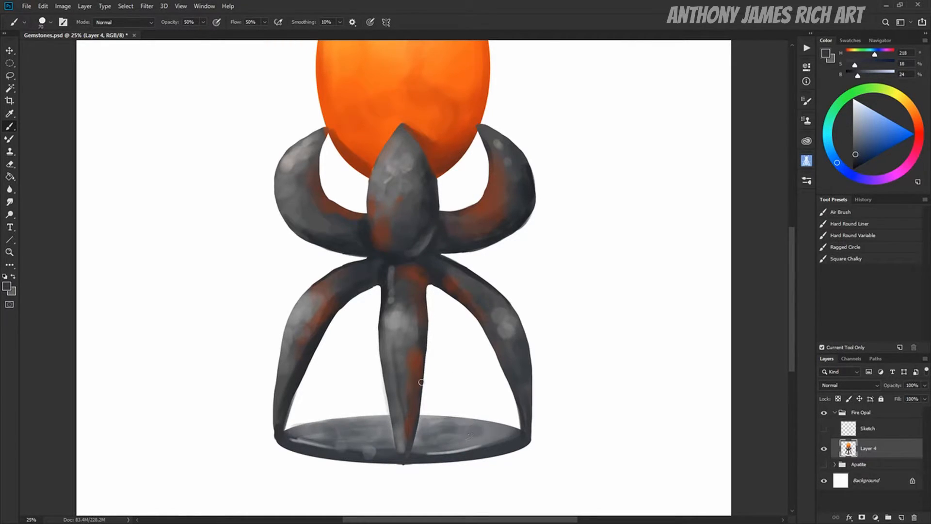
{"action": "left_click", "coordinate": [421, 382], "text": "alt"}
{"action": "left_click_drag", "start_coordinate": [407, 456], "coordinate": [494, 450]}
Add a rusty orange reflection to the base surface left of the central prong and blend its edge with sampled grey
{"action": "left_click", "coordinate": [328, 310], "text": "alt"}
{"action": "mouse_move", "coordinate": [339, 434]}
{"action": "left_mouse_down"}
{"action": "mouse_move", "coordinate": [354, 446]}
{"action": "mouse_move", "coordinate": [389, 441]}
{"action": "left_mouse_up"}
{"action": "left_click", "coordinate": [370, 435], "text": "alt"}
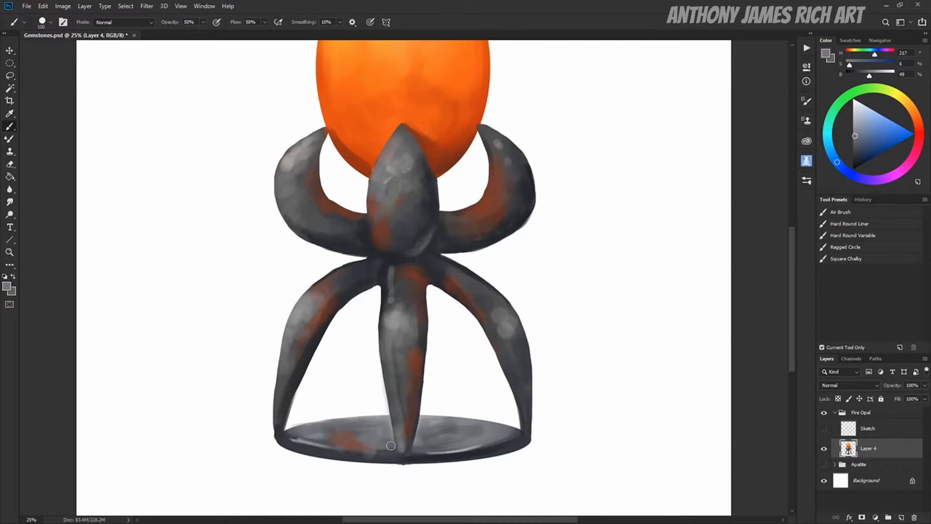
{"action": "left_click", "coordinate": [383, 444], "text": "alt"}
{"action": "key", "text": "bracketleft"}
Clean up the inner edge of the left lower prong down to the base rim with sampled tones
{"action": "left_click", "coordinate": [290, 402], "text": "alt"}
{"action": "left_click_drag", "start_coordinate": [288, 404], "coordinate": [279, 433]}
{"action": "left_click_drag", "start_coordinate": [296, 388], "coordinate": [288, 418]}
{"action": "left_click", "coordinate": [285, 397], "text": "alt"}
Extend the rusty orange reflection along the left lower prong's upper edge toward the hub with a smaller brush
{"action": "left_click", "coordinate": [335, 286], "text": "alt"}
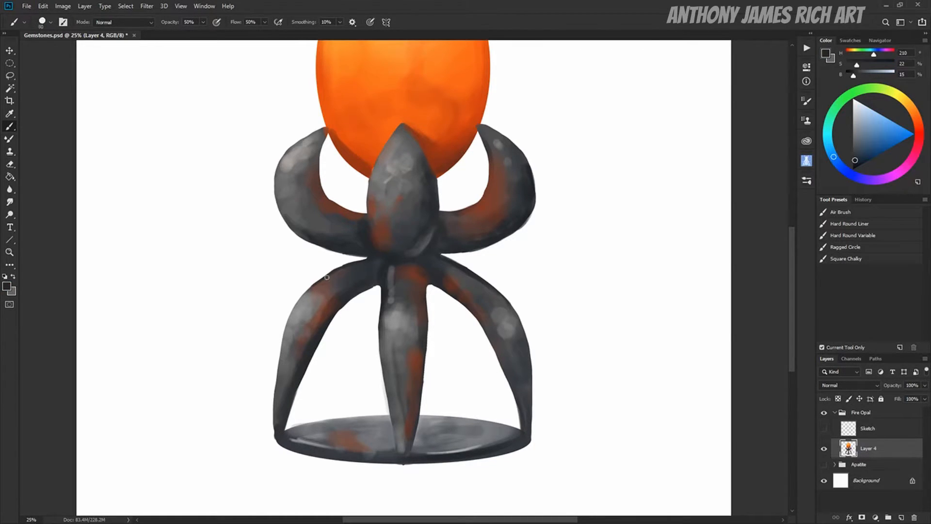
{"action": "key", "text": "bracketleft"}
{"action": "key", "text": "bracketleft"}
{"action": "key", "text": "bracketleft"}
{"action": "left_click", "coordinate": [331, 281], "text": "alt"}
{"action": "left_click_drag", "start_coordinate": [358, 262], "coordinate": [337, 270]}
Use the Square Chalky preset to texture the central lower prong's highlight and darken its top with sampled dark blue-grey
{"action": "left_click", "coordinate": [846, 258]}
{"action": "left_click", "coordinate": [396, 316], "text": "alt"}
{"action": "left_click_drag", "start_coordinate": [392, 288], "coordinate": [395, 314]}
{"action": "left_click", "coordinate": [393, 266], "text": "alt"}
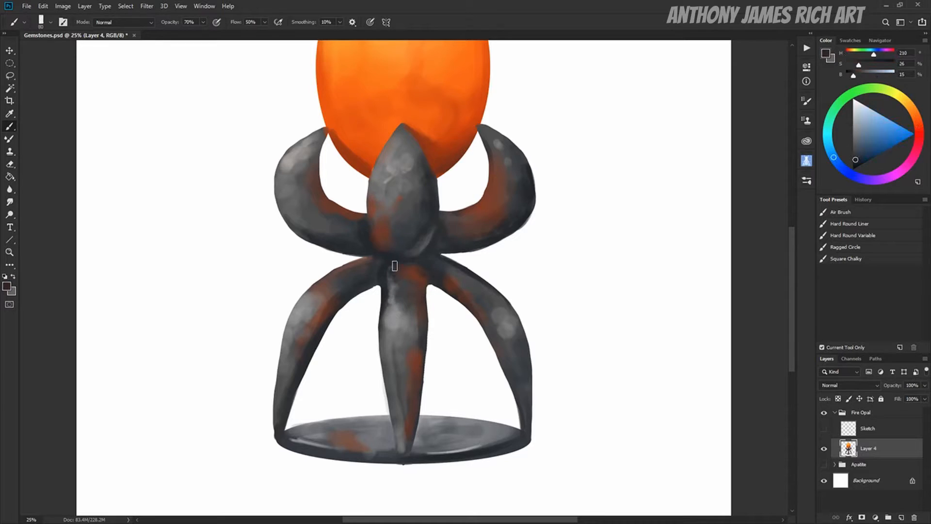
{"action": "left_click_drag", "start_coordinate": [394, 265], "coordinate": [392, 276]}
Add chalky dark blue-grey strokes (H 210, S 26, B 15) to the shaded sides of the upper claws
{"action": "left_click_drag", "start_coordinate": [415, 247], "coordinate": [406, 234]}
{"action": "key", "text": "bracketleft"}
{"action": "key", "text": "bracketleft"}
{"action": "key", "text": "bracketleft"}
{"action": "key", "text": "bracketleft"}
{"action": "key", "text": "bracketleft"}
{"action": "mouse_move", "coordinate": [420, 144]}
{"action": "left_mouse_down"}
{"action": "mouse_move", "coordinate": [422, 173]}
{"action": "mouse_move", "coordinate": [418, 156]}
{"action": "left_mouse_up"}
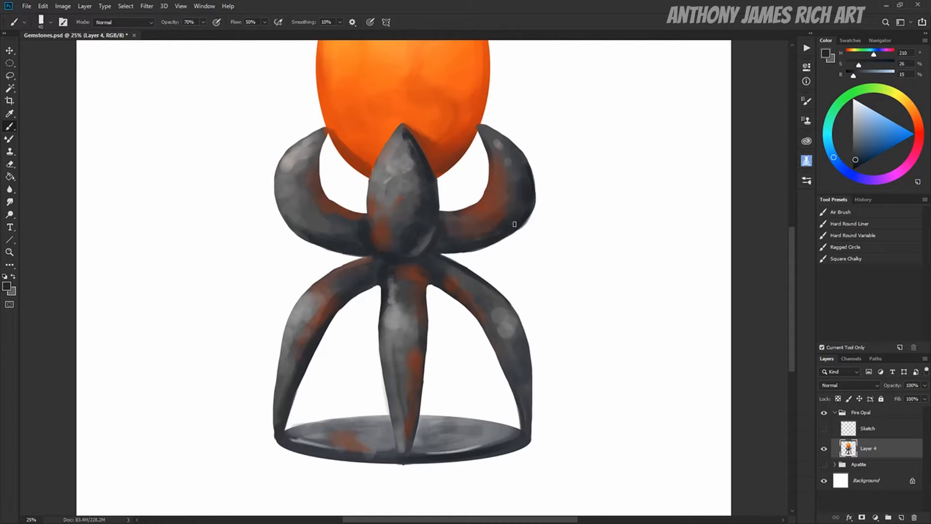
{"action": "left_click_drag", "start_coordinate": [332, 234], "coordinate": [289, 214]}
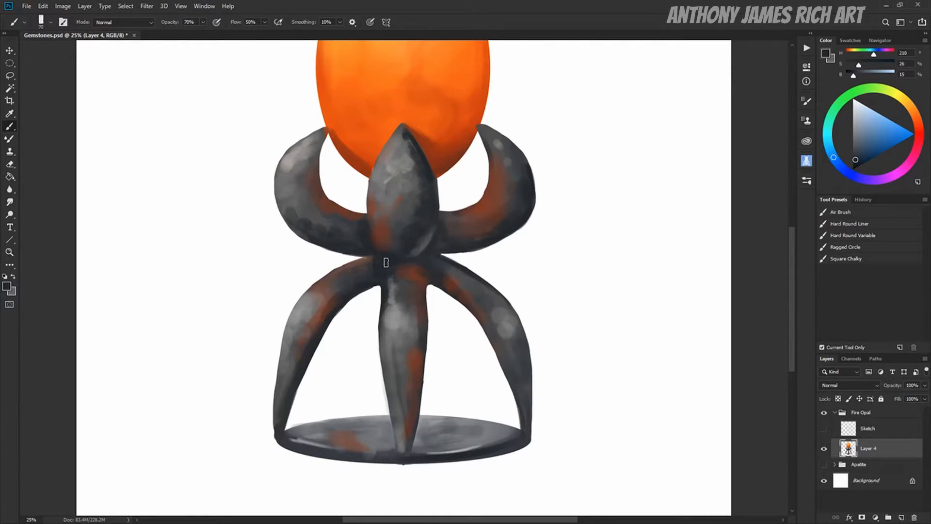
Dab bright orange (H 22, S 99, B 92) into the rusty reflections on the claws and prongs, then touch up the left prong's upper edge
{"action": "left_click", "coordinate": [386, 80], "text": "alt"}
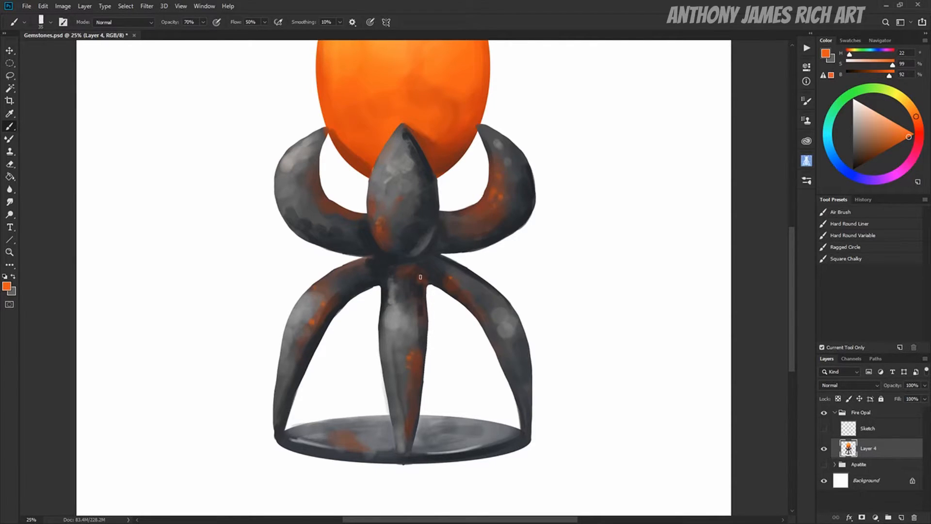
{"action": "left_click", "coordinate": [332, 272], "text": "alt"}
{"action": "left_click_drag", "start_coordinate": [333, 270], "coordinate": [363, 260]}
Darken the hub and the underside of the right upper claw with sampled dark blue-grey
{"action": "left_click", "coordinate": [385, 255], "text": "alt"}
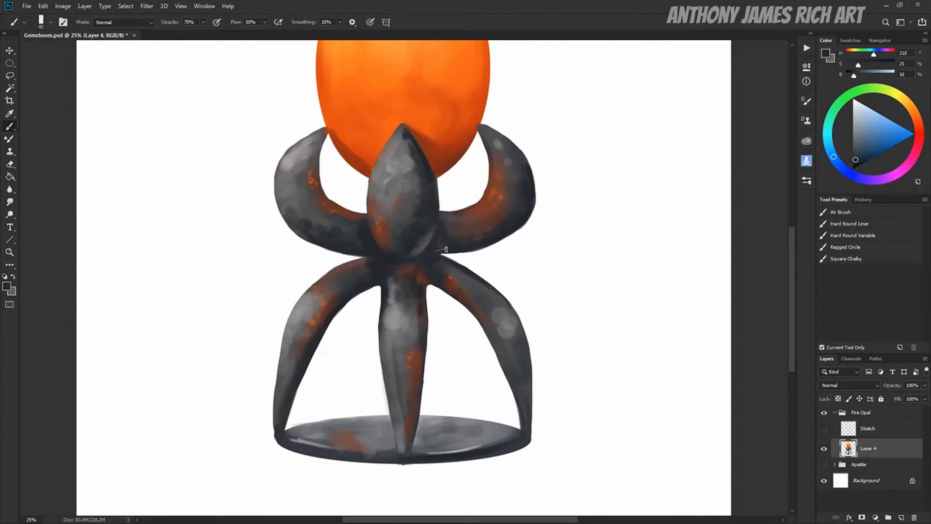
{"action": "left_click_drag", "start_coordinate": [513, 234], "coordinate": [501, 241]}
{"action": "mouse_move", "coordinate": [465, 233]}
{"action": "left_mouse_down"}
{"action": "mouse_move", "coordinate": [426, 361]}
{"action": "mouse_move", "coordinate": [405, 365]}
{"action": "left_mouse_up"}
Add bright highlights to the central upper claw and the left and central lower prongs with sampled white and a larger brush
{"action": "left_click", "coordinate": [419, 359], "text": "alt"}
{"action": "key", "text": "ctrl+minus"}
{"action": "key", "text": "bracketright"}
{"action": "key", "text": "bracketright"}
{"action": "key", "text": "bracketright"}
{"action": "key", "text": "bracketright"}
{"action": "key", "text": "bracketright"}
{"action": "key", "text": "bracketright"}
{"action": "key", "text": "bracketright"}
{"action": "key", "text": "bracketright"}
{"action": "key", "text": "bracketright"}
{"action": "key", "text": "bracketright"}
{"action": "left_click", "coordinate": [417, 339], "text": "alt"}
{"action": "left_click", "coordinate": [335, 328], "text": "alt"}
{"action": "key", "text": "bracketright"}
{"action": "left_click_drag", "start_coordinate": [396, 247], "coordinate": [394, 264]}
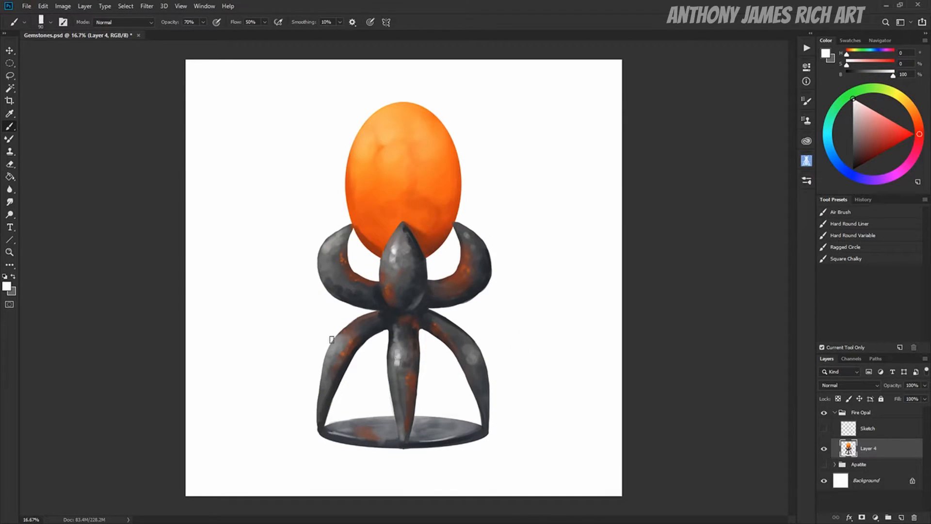
Darken the right lower prong's outer edge with sampled dark blue-grey and shade the base surface behind the central prong
{"action": "left_click", "coordinate": [464, 325], "text": "alt"}
{"action": "left_click_drag", "start_coordinate": [464, 324], "coordinate": [480, 379]}
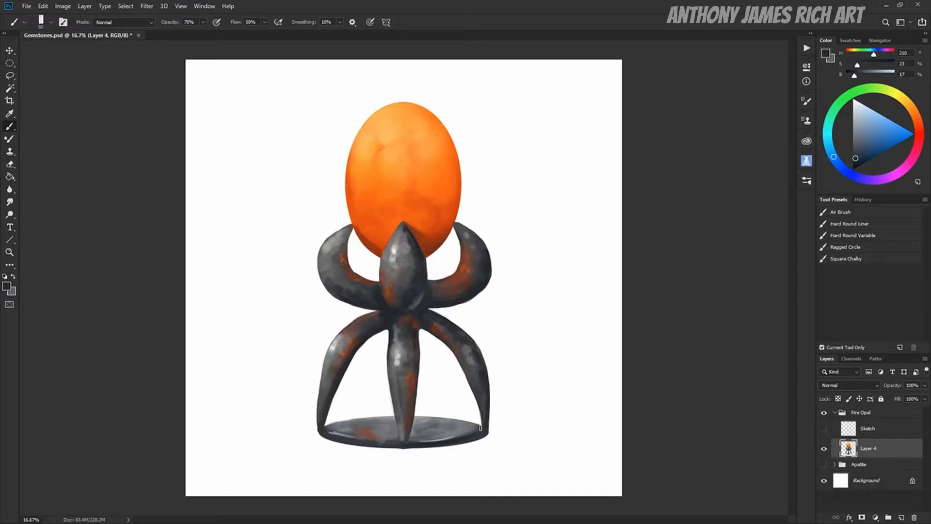
{"action": "left_click", "coordinate": [397, 426], "text": "alt"}
{"action": "mouse_move", "coordinate": [398, 424]}
{"action": "left_mouse_down"}
{"action": "mouse_move", "coordinate": [402, 438]}
{"action": "mouse_move", "coordinate": [468, 430]}
{"action": "left_mouse_up"}
Define the central lower prong's tip against the base rim with a smaller brush and sampled dark blue-grey
{"action": "left_click", "coordinate": [416, 430], "text": "alt"}
{"action": "key", "text": "bracketleft"}
{"action": "key", "text": "bracketleft"}
{"action": "left_click", "coordinate": [400, 446], "text": "alt"}
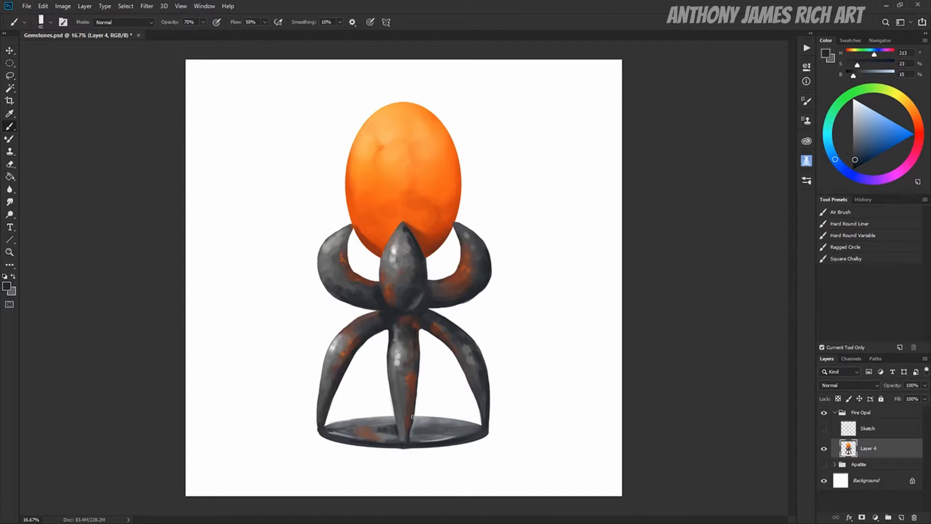
{"action": "left_click_drag", "start_coordinate": [413, 417], "coordinate": [408, 441]}
{"action": "left_click", "coordinate": [421, 427], "text": "alt"}
Brighten the highlights on the outer upper claws and right lower prong with white and light grey, undoing one stroke along the way
{"action": "key", "text": "bracketright"}
{"action": "key", "text": "bracketright"}
{"action": "key", "text": "bracketright"}
{"action": "key", "text": "bracketright"}
{"action": "key", "text": "bracketright"}
{"action": "key", "text": "bracketright"}
{"action": "left_click", "coordinate": [393, 261], "text": "alt"}
{"action": "left_click", "coordinate": [360, 261], "text": "alt"}
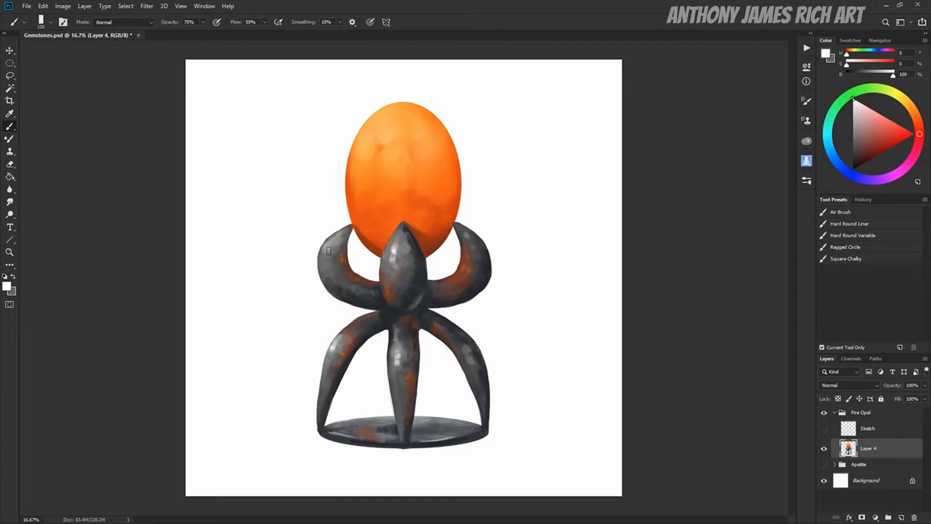
{"action": "key", "text": "ctrl+z"}
{"action": "left_click", "coordinate": [467, 236], "text": "alt"}
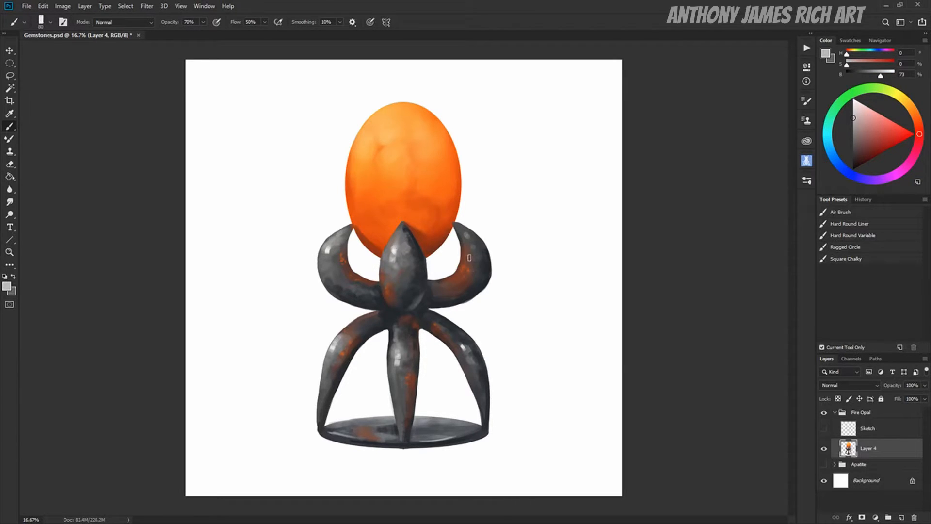
{"action": "left_click_drag", "start_coordinate": [472, 250], "coordinate": [473, 262]}
Refine the tips of the outer upper claws and the adjoining opal edge with sampled dark and red-orange tones
{"action": "left_click", "coordinate": [375, 323], "text": "alt"}
{"action": "left_click_drag", "start_coordinate": [348, 231], "coordinate": [341, 243]}
{"action": "left_click", "coordinate": [463, 238], "text": "alt"}
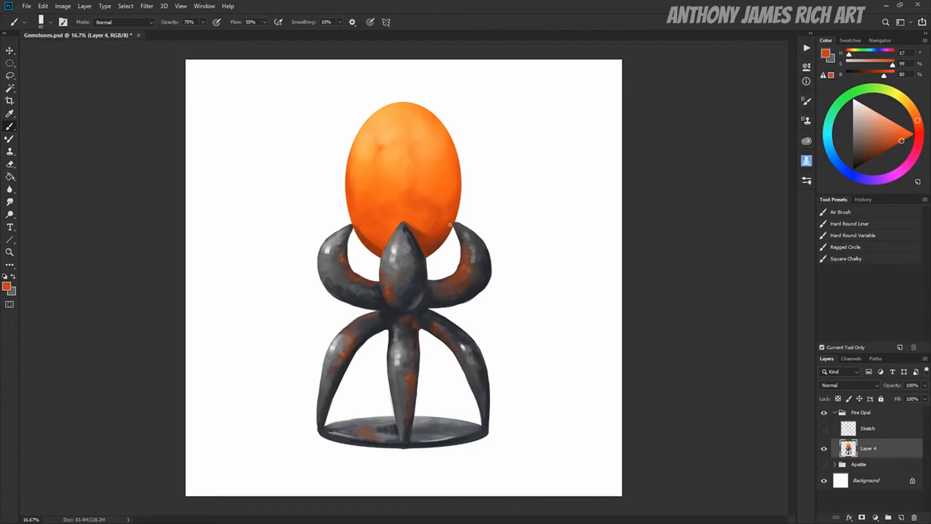
{"action": "left_click", "coordinate": [455, 214], "text": "alt"}
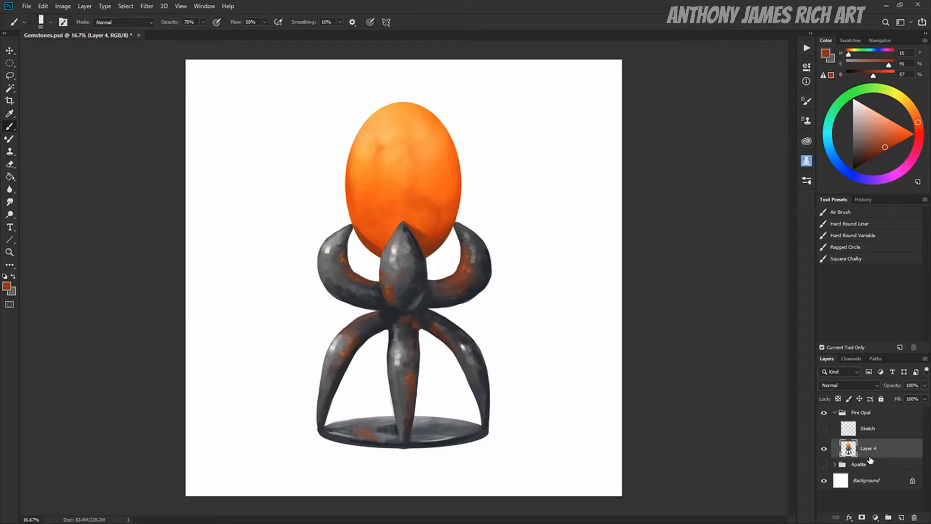
Create a new layer clipped to Layer 4 and scatter small bright yellow specks (H 53, S 100, B 100) over the opal
{"action": "left_click", "coordinate": [903, 517]}
{"action": "right_click", "coordinate": [876, 446]}
{"action": "left_click", "coordinate": [839, 218]}
{"action": "left_click", "coordinate": [384, 136], "text": "alt"}
{"action": "left_click", "coordinate": [889, 91]}
{"action": "left_click", "coordinate": [914, 134]}
{"action": "key", "text": "bracketleft"}
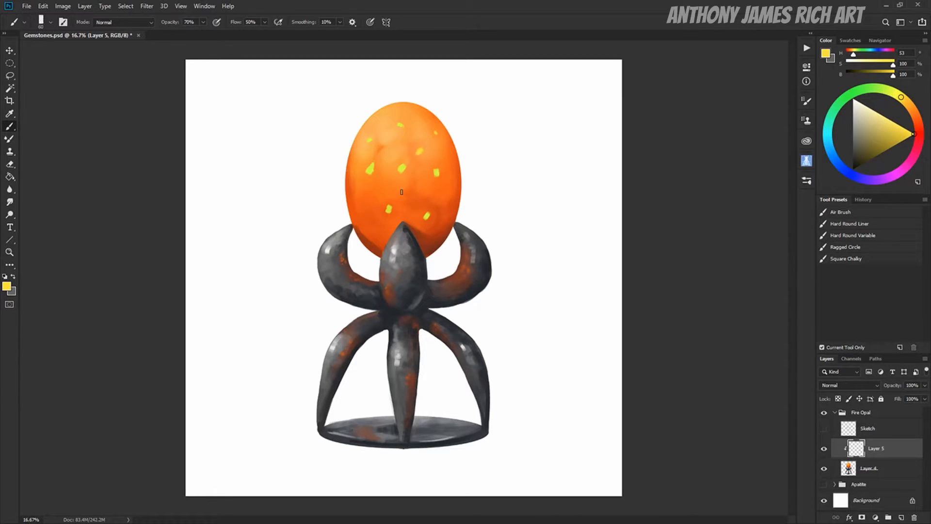
Add a clipped layer beneath the specks and glaze the opal's right side with saturated orange, using the Air Brush preset
{"action": "left_click", "coordinate": [882, 466]}
{"action": "left_click", "coordinate": [902, 517]}
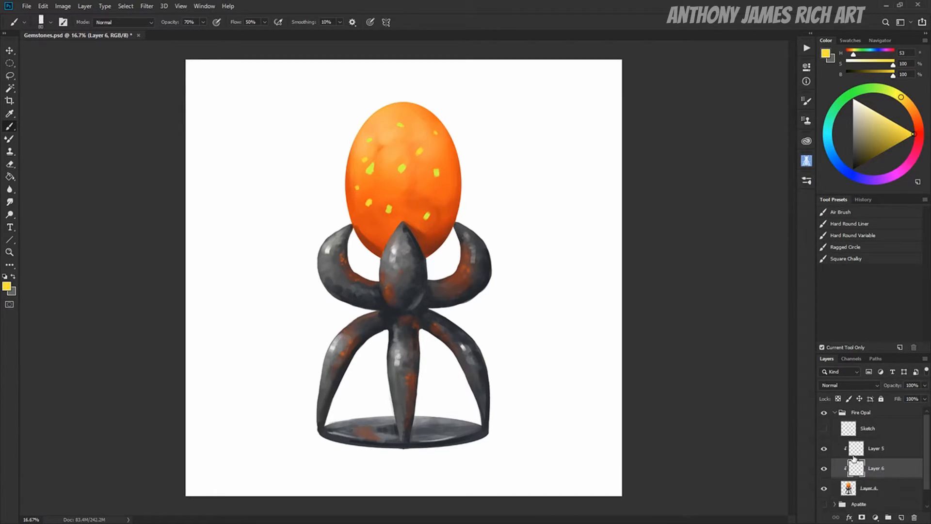
{"action": "left_click", "coordinate": [843, 212]}
{"action": "left_click", "coordinate": [445, 188], "text": "alt"}
{"action": "left_click", "coordinate": [913, 133]}
{"action": "key", "text": "bracketleft"}
{"action": "key", "text": "bracketleft"}
{"action": "key", "text": "bracketleft"}
{"action": "key", "text": "bracketleft"}
{"action": "left_click_drag", "start_coordinate": [439, 214], "coordinate": [429, 108]}
Glaze the opal's lower-left area and right edge with soft dark red (H 13, S 100, B 46) on Layer 6
{"action": "left_click", "coordinate": [881, 153]}
{"action": "key", "text": "bracketleft"}
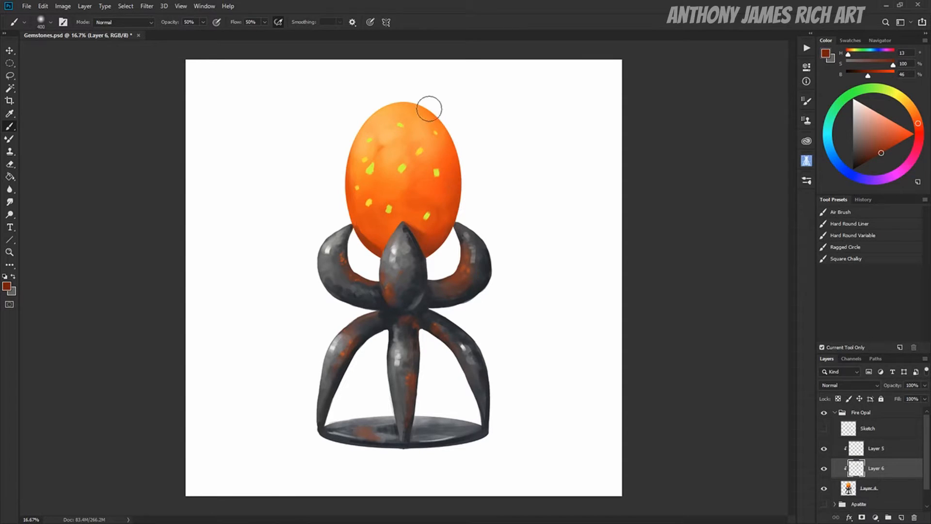
{"action": "mouse_move", "coordinate": [371, 232]}
{"action": "left_mouse_down"}
{"action": "mouse_move", "coordinate": [353, 170]}
{"action": "mouse_move", "coordinate": [394, 240]}
{"action": "mouse_move", "coordinate": [452, 212]}
{"action": "mouse_move", "coordinate": [442, 125]}
{"action": "left_mouse_up"}
{"action": "key", "text": "bracketleft"}
{"action": "key", "text": "bracketleft"}
{"action": "key", "text": "bracketleft"}
{"action": "key", "text": "bracketleft"}
{"action": "key", "text": "bracketleft"}
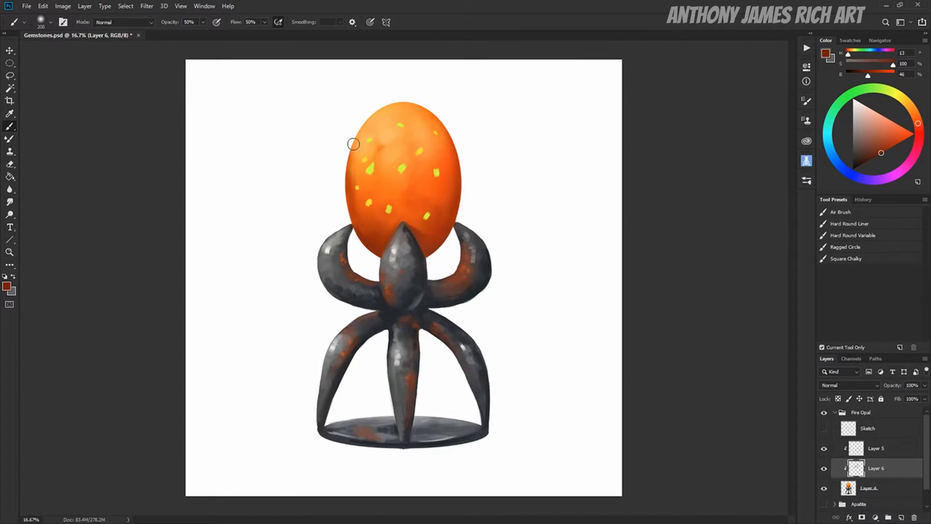
Brush a large soft yellow-orange glow (H 49, S 100, B 100) over the opal's upper left and set Layer 6 to Overlay
{"action": "left_click", "coordinate": [384, 138], "text": "alt"}
{"action": "key", "text": "bracketright"}
{"action": "key", "text": "bracketright"}
{"action": "key", "text": "bracketright"}
{"action": "key", "text": "bracketright"}
{"action": "key", "text": "bracketright"}
{"action": "key", "text": "bracketright"}
{"action": "key", "text": "bracketright"}
{"action": "key", "text": "bracketright"}
{"action": "key", "text": "bracketright"}
{"action": "left_click", "coordinate": [903, 99]}
{"action": "left_click", "coordinate": [914, 134]}
{"action": "left_click_drag", "start_coordinate": [383, 140], "coordinate": [392, 191]}
{"action": "left_click", "coordinate": [849, 385]}
{"action": "left_click", "coordinate": [844, 396]}
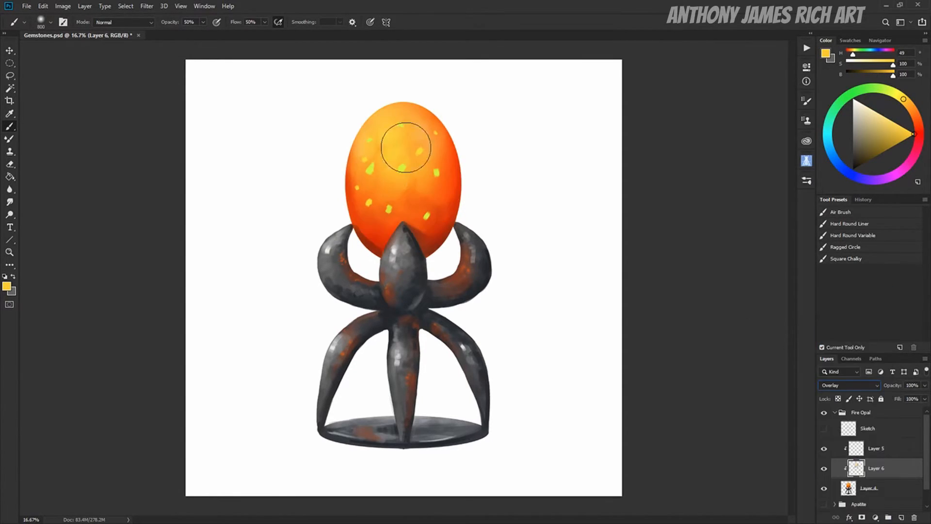
Brighten the centre of the opal's upper-left glow with a smaller soft brush in a very light tint
{"action": "key", "text": "bracketleft"}
{"action": "key", "text": "bracketleft"}
{"action": "key", "text": "bracketleft"}
{"action": "key", "text": "bracketleft"}
{"action": "key", "text": "bracketleft"}
{"action": "left_click", "coordinate": [871, 109]}
{"action": "key", "text": "bracketright"}
{"action": "left_click_drag", "start_coordinate": [386, 131], "coordinate": [387, 142]}
{"action": "key", "text": "bracketright"}
Paint a white highlight on the opal's upper left on a new clipped layer using Hard Round Liner at 50% opacity, and raise that layer above Layer 5
{"action": "left_click", "coordinate": [901, 517]}
{"action": "left_click", "coordinate": [850, 224]}
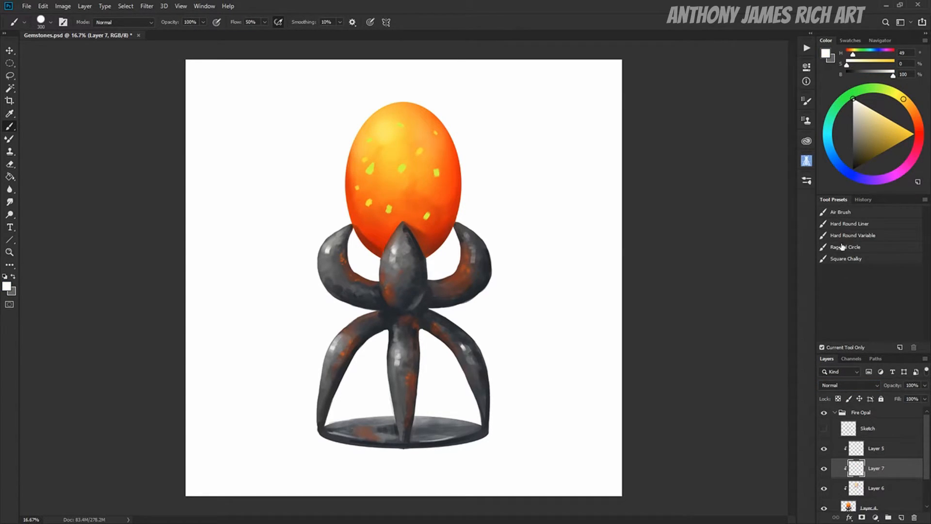
{"action": "key", "text": "5"}
{"action": "left_click_drag", "start_coordinate": [381, 134], "coordinate": [394, 144]}
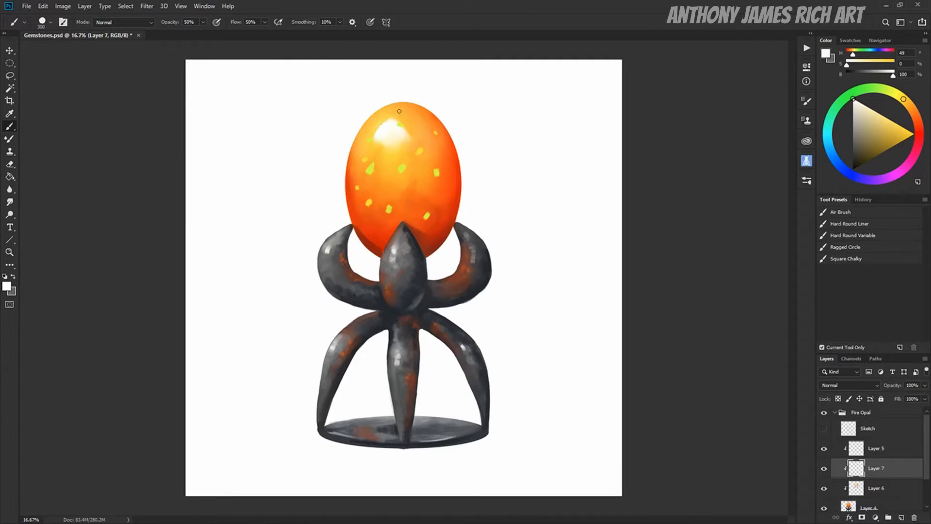
{"action": "key", "text": "bracketleft"}
{"action": "key", "text": "bracketleft"}
{"action": "key", "text": "bracketleft"}
{"action": "key", "text": "bracketleft"}
{"action": "key", "text": "bracketleft"}
{"action": "left_click", "coordinate": [384, 133], "text": "alt"}
{"action": "key", "text": "ctrl+bracketright"}
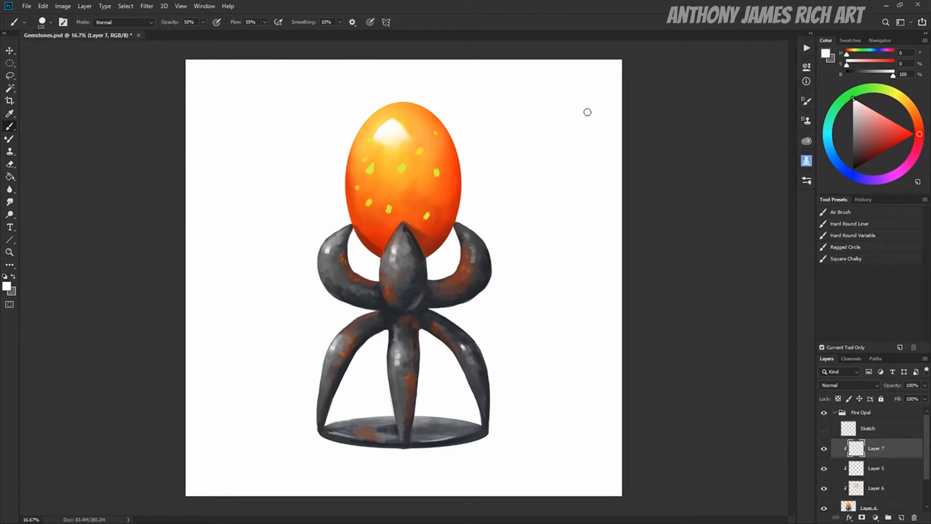
Mottle the opal's middle and right side on Layer 6 with sampled orange (H 16, S 100, B 98), varying the brush size
{"action": "left_click", "coordinate": [456, 220], "text": "alt"}
{"action": "key", "text": "alt+bracketleft"}
{"action": "key", "text": "alt+bracketleft"}
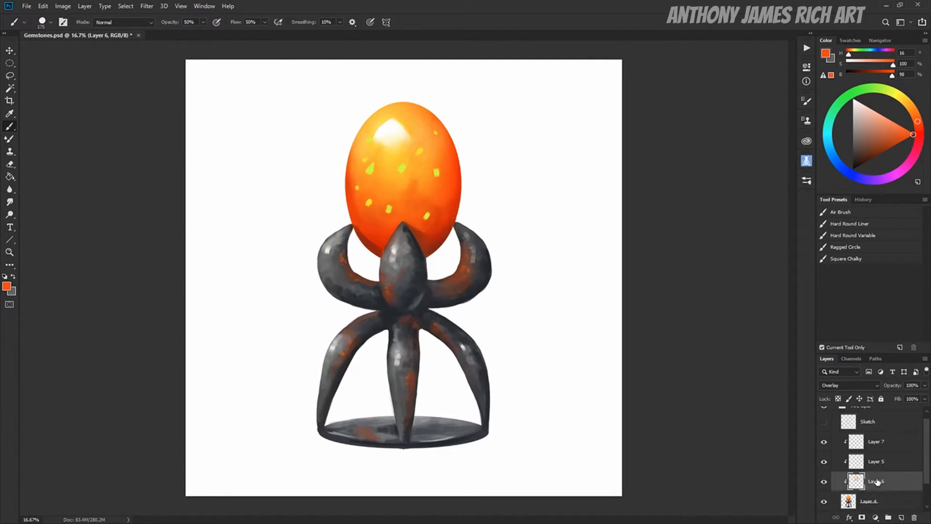
{"action": "key", "text": "bracketright"}
{"action": "key", "text": "bracketright"}
{"action": "key", "text": "bracketright"}
{"action": "key", "text": "bracketright"}
{"action": "mouse_move", "coordinate": [390, 164]}
{"action": "left_mouse_down"}
{"action": "mouse_move", "coordinate": [402, 108]}
{"action": "mouse_move", "coordinate": [409, 120]}
{"action": "mouse_move", "coordinate": [386, 108]}
{"action": "mouse_move", "coordinate": [354, 146]}
{"action": "left_mouse_up"}
{"action": "key", "text": "bracketleft"}
{"action": "key", "text": "bracketleft"}
{"action": "left_click_drag", "start_coordinate": [460, 158], "coordinate": [437, 267]}
Deepen the opal's left edge on Layer 6 with dark red tones sampled near its base
{"action": "left_click", "coordinate": [371, 242], "text": "alt"}
{"action": "key", "text": "bracketleft"}
{"action": "key", "text": "bracketleft"}
{"action": "key", "text": "bracketleft"}
{"action": "key", "text": "bracketleft"}
{"action": "key", "text": "bracketleft"}
{"action": "key", "text": "bracketleft"}
{"action": "key", "text": "bracketleft"}
{"action": "key", "text": "bracketleft"}
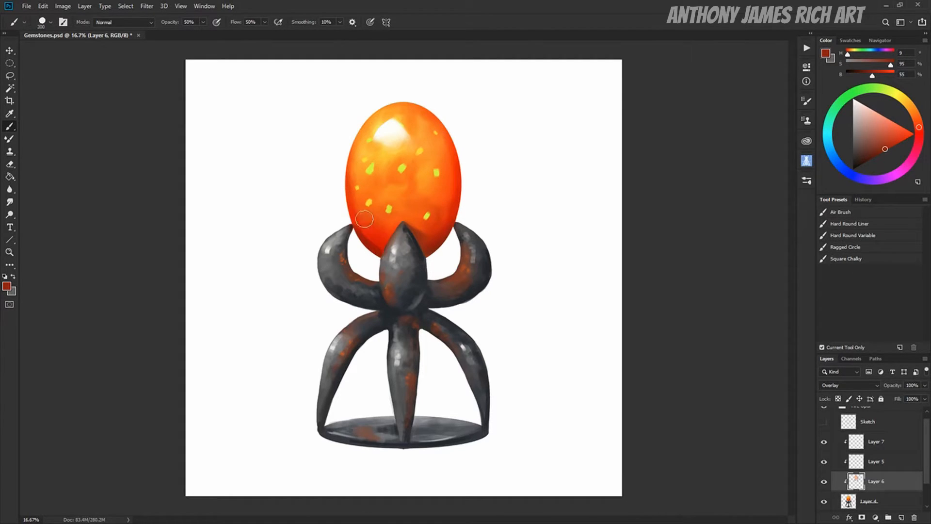
{"action": "left_click", "coordinate": [373, 247], "text": "alt"}
{"action": "left_click_drag", "start_coordinate": [344, 158], "coordinate": [346, 205]}
{"action": "key", "text": "bracketleft"}
{"action": "key", "text": "bracketleft"}
{"action": "key", "text": "bracketleft"}
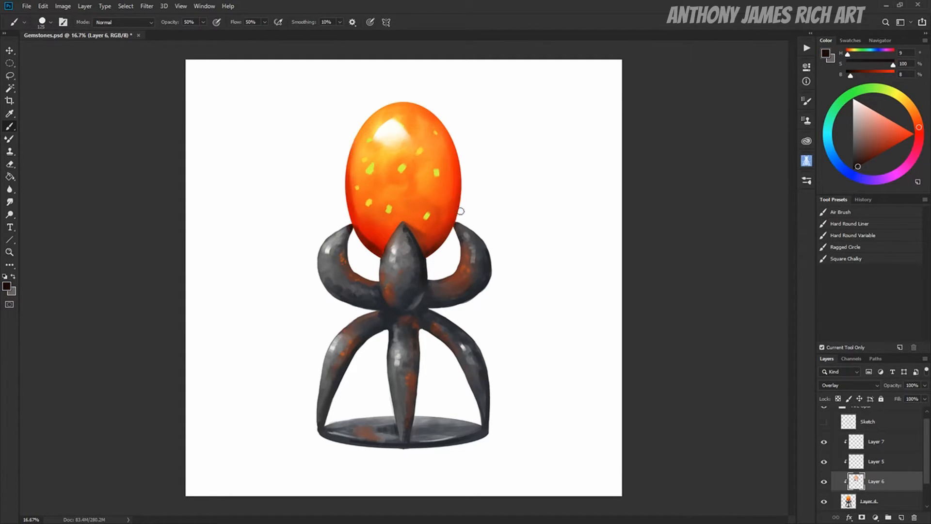
Darken the right, centre and left lower prongs and the left upper claw with near-black (H 9, S 100, B 8) on Layer 6
{"action": "left_click_drag", "start_coordinate": [455, 359], "coordinate": [484, 406]}
{"action": "key", "text": "bracketright"}
{"action": "key", "text": "bracketright"}
{"action": "key", "text": "bracketright"}
{"action": "key", "text": "bracketright"}
{"action": "key", "text": "bracketright"}
{"action": "key", "text": "bracketright"}
{"action": "key", "text": "bracketright"}
{"action": "left_click_drag", "start_coordinate": [414, 393], "coordinate": [410, 331]}
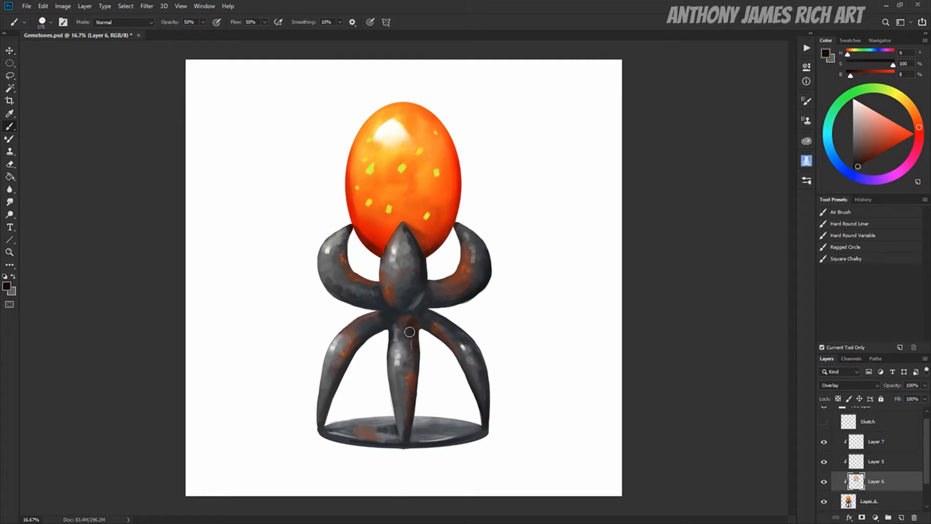
{"action": "left_click_drag", "start_coordinate": [316, 422], "coordinate": [321, 359]}
{"action": "left_click_drag", "start_coordinate": [326, 288], "coordinate": [321, 242]}
Intensify the orange reflections on the inner sides of both outer upper claws with a colour sampled from the opal
{"action": "left_click", "coordinate": [429, 237], "text": "alt"}
{"action": "left_click_drag", "start_coordinate": [468, 248], "coordinate": [451, 283]}
{"action": "left_click_drag", "start_coordinate": [350, 266], "coordinate": [363, 278]}
{"action": "key", "text": "bracketleft"}
{"action": "key", "text": "bracketleft"}
Add green specks (H 81, S 100, B 100) to the opal's lower centre and lower left on Layer 7
{"action": "left_click", "coordinate": [834, 443]}
{"action": "left_click", "coordinate": [420, 153], "text": "alt"}
{"action": "key", "text": "bracketleft"}
{"action": "key", "text": "bracketleft"}
{"action": "key", "text": "bracketleft"}
{"action": "key", "text": "bracketleft"}
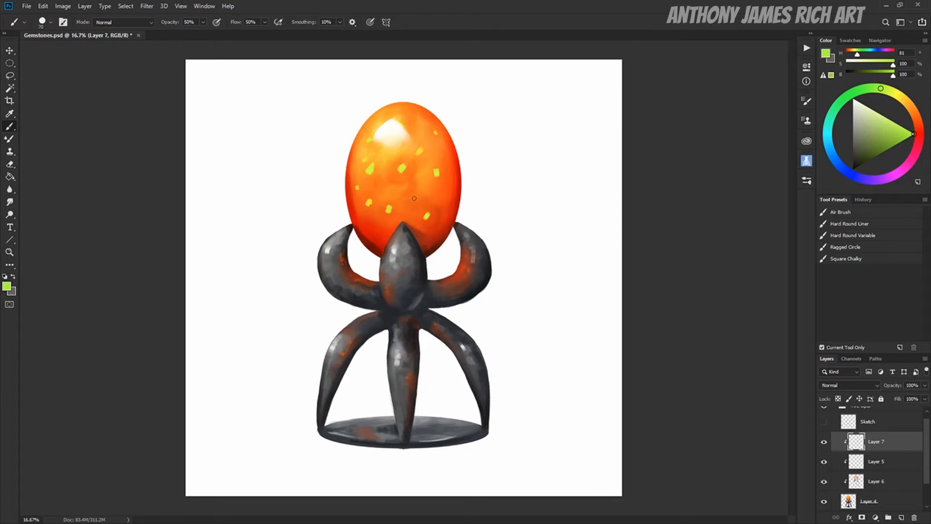
{"action": "left_click", "coordinate": [426, 217], "text": "alt"}
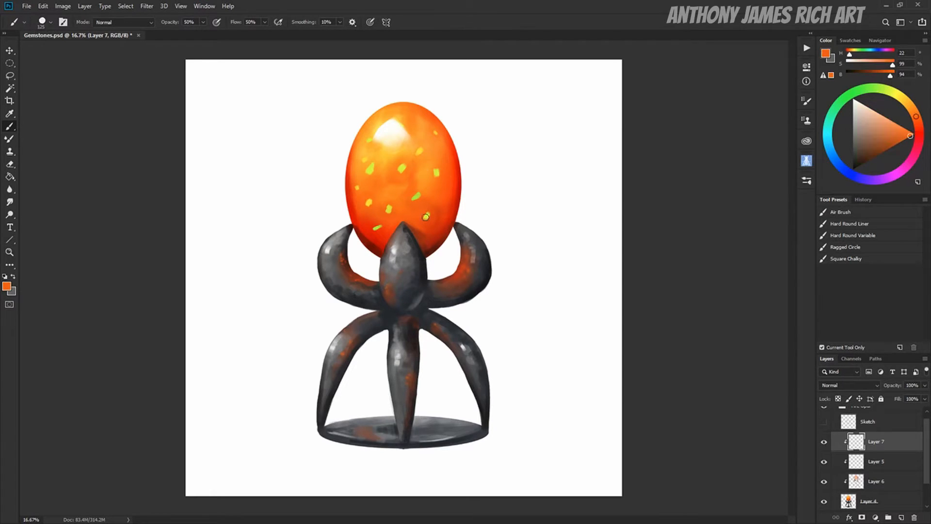
Add soft glows around the specks on the opal's right side with the Air Brush preset, using colours sampled from the specks
{"action": "left_click", "coordinate": [841, 212]}
{"action": "left_click", "coordinate": [415, 196], "text": "alt"}
{"action": "key", "text": "bracketleft"}
{"action": "key", "text": "bracketleft"}
{"action": "key", "text": "bracketleft"}
{"action": "key", "text": "bracketleft"}
{"action": "key", "text": "bracketleft"}
{"action": "key", "text": "bracketleft"}
{"action": "key", "text": "bracketleft"}
{"action": "left_click", "coordinate": [416, 196]}
{"action": "left_click", "coordinate": [428, 215]}
{"action": "left_click", "coordinate": [437, 172], "text": "alt"}
{"action": "left_click", "coordinate": [437, 172]}
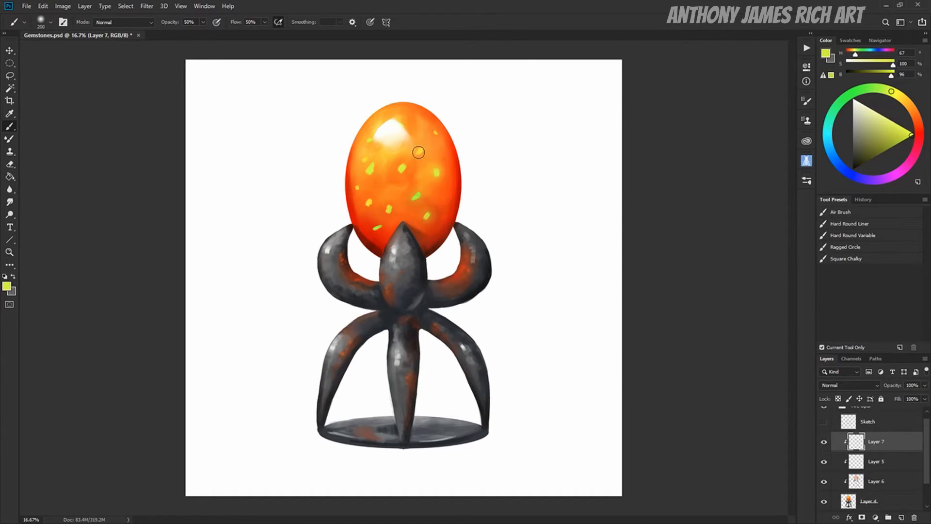
Add matching soft glows to the specks on the opal's lower left, sampling each speck's own colour
{"action": "left_click", "coordinate": [368, 202], "text": "alt"}
{"action": "left_click", "coordinate": [368, 202]}
{"action": "left_click", "coordinate": [378, 228], "text": "alt"}
{"action": "left_click", "coordinate": [377, 228]}
{"action": "left_click", "coordinate": [389, 209], "text": "alt"}
{"action": "left_click", "coordinate": [389, 209]}
{"action": "left_click", "coordinate": [357, 188], "text": "alt"}
{"action": "left_click", "coordinate": [357, 188]}
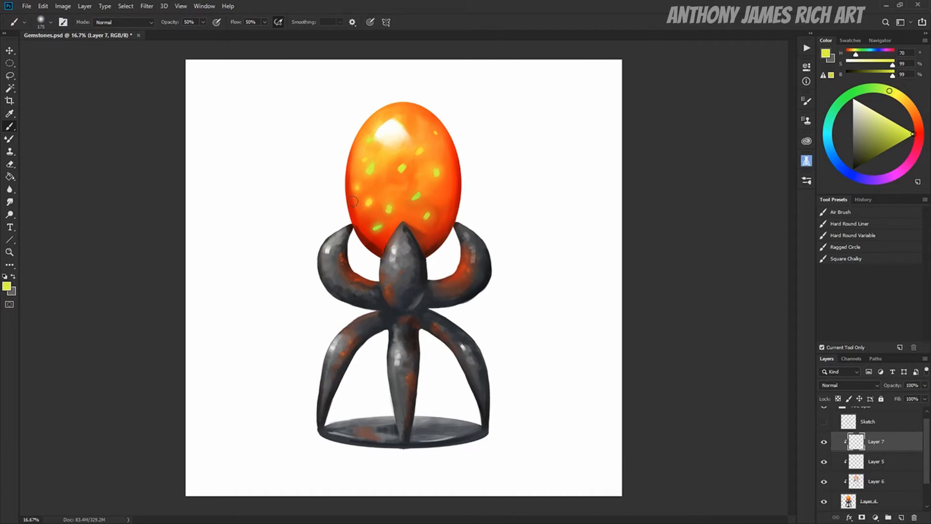
Paint soft red mottling (H 9, S 100, B 89) between the opal's specks on Layer 6, undoing the last stroke
{"action": "left_click", "coordinate": [370, 243], "text": "alt"}
{"action": "left_click", "coordinate": [877, 481]}
{"action": "key", "text": "bracketleft"}
{"action": "key", "text": "bracketleft"}
{"action": "key", "text": "bracketleft"}
{"action": "key", "text": "bracketleft"}
{"action": "key", "text": "bracketleft"}
{"action": "key", "text": "bracketleft"}
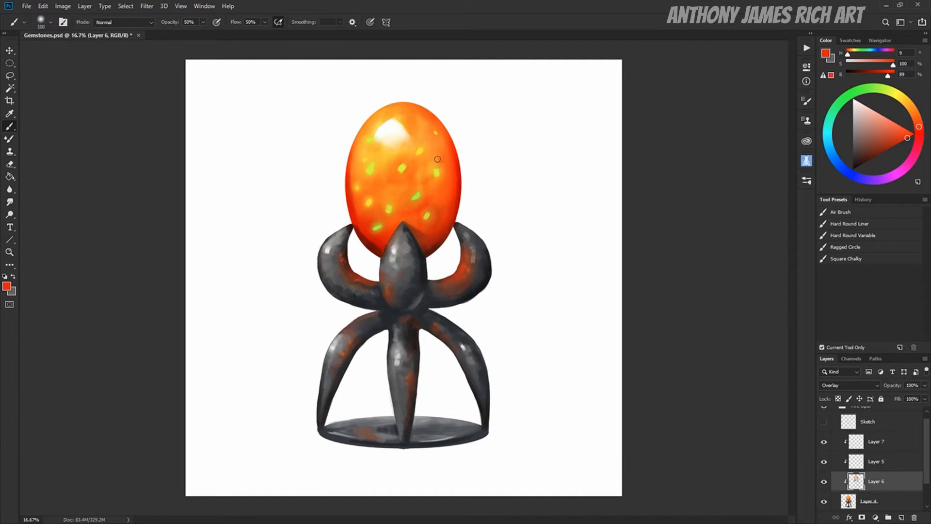
{"action": "left_click_drag", "start_coordinate": [430, 180], "coordinate": [403, 185]}
{"action": "left_click_drag", "start_coordinate": [443, 166], "coordinate": [443, 135]}
{"action": "left_click_drag", "start_coordinate": [375, 204], "coordinate": [386, 182]}
{"action": "mouse_move", "coordinate": [359, 185]}
{"action": "left_mouse_down"}
{"action": "mouse_move", "coordinate": [383, 181]}
{"action": "mouse_move", "coordinate": [365, 167]}
{"action": "left_mouse_up"}
{"action": "key", "text": "ctrl+z"}
{"action": "key", "text": "bracketright"}
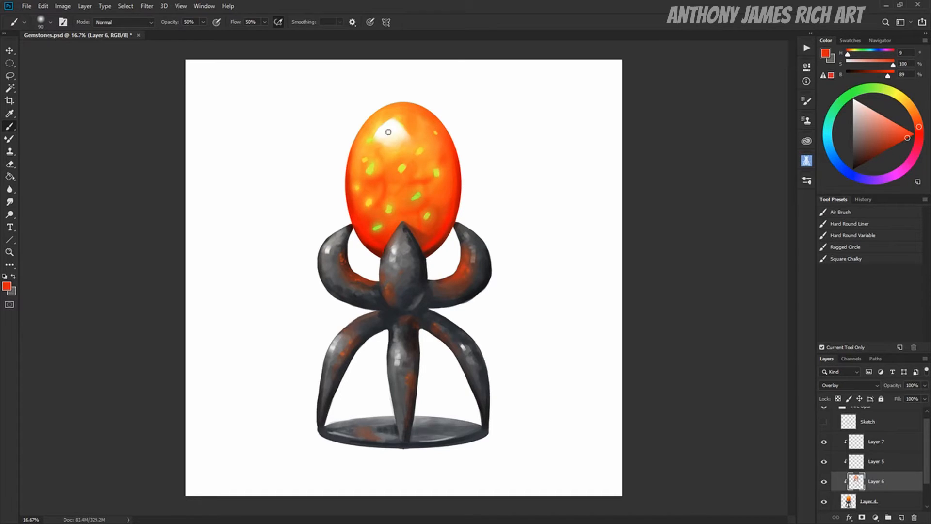
Brush a large soft white reflection along the opal's lower-left side on Layer 7, using the sampled highlight colour
{"action": "left_click", "coordinate": [876, 441]}
{"action": "left_click", "coordinate": [390, 130], "text": "alt"}
{"action": "key", "text": "bracketright"}
{"action": "key", "text": "bracketright"}
{"action": "key", "text": "bracketright"}
{"action": "key", "text": "bracketright"}
{"action": "key", "text": "bracketright"}
{"action": "key", "text": "bracketright"}
{"action": "key", "text": "bracketright"}
{"action": "left_click_drag", "start_coordinate": [368, 219], "coordinate": [366, 175]}
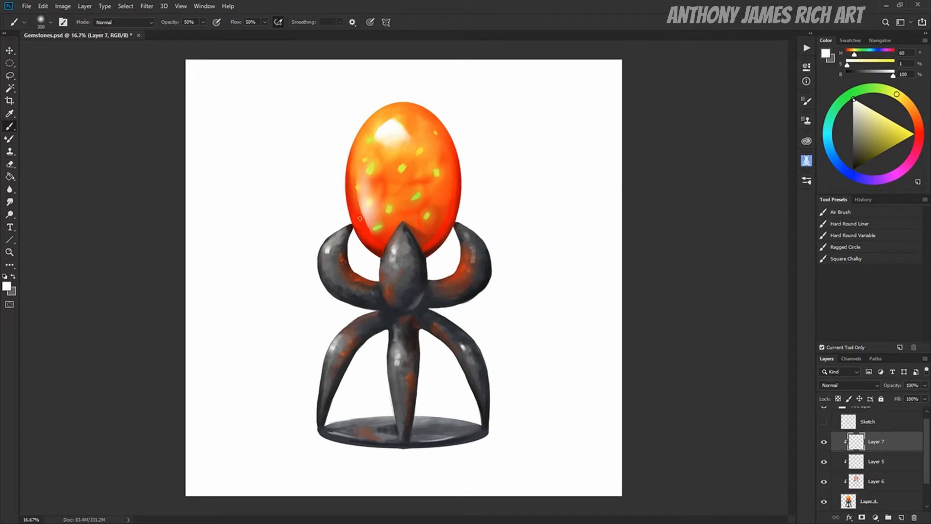
Brush white highlights onto the left and central claws of the setting with the Square Chalky preset on Layer 7
{"action": "key", "text": "bracketright"}
{"action": "key", "text": "bracketright"}
{"action": "key", "text": "bracketright"}
{"action": "key", "text": "bracketright"}
{"action": "left_click", "coordinate": [845, 259]}
{"action": "left_click_drag", "start_coordinate": [327, 252], "coordinate": [327, 258]}
{"action": "left_click_drag", "start_coordinate": [400, 254], "coordinate": [399, 270]}
Brush a sampled opal colour across the gem's lower edge on Layer 6 with the Ragged Circle preset
{"action": "left_click", "coordinate": [389, 291], "text": "alt"}
{"action": "left_click", "coordinate": [390, 152], "text": "alt"}
{"action": "left_click", "coordinate": [877, 481]}
{"action": "left_click", "coordinate": [841, 248]}
{"action": "mouse_move", "coordinate": [438, 239]}
{"action": "left_mouse_down"}
{"action": "mouse_move", "coordinate": [426, 250]}
{"action": "mouse_move", "coordinate": [399, 228]}
{"action": "left_mouse_up"}
Brighten the opal's lower rim and both side edges on Layer 6 with orange (H 34, S 85, B 99) and yellow (H 48, S 85, B 99)
{"action": "left_click", "coordinate": [425, 152], "text": "alt"}
{"action": "key", "text": "bracketleft"}
{"action": "key", "text": "bracketleft"}
{"action": "key", "text": "bracketleft"}
{"action": "key", "text": "bracketleft"}
{"action": "key", "text": "bracketleft"}
{"action": "key", "text": "bracketleft"}
{"action": "left_click", "coordinate": [384, 260], "text": "alt"}
{"action": "left_click", "coordinate": [393, 254], "text": "alt"}
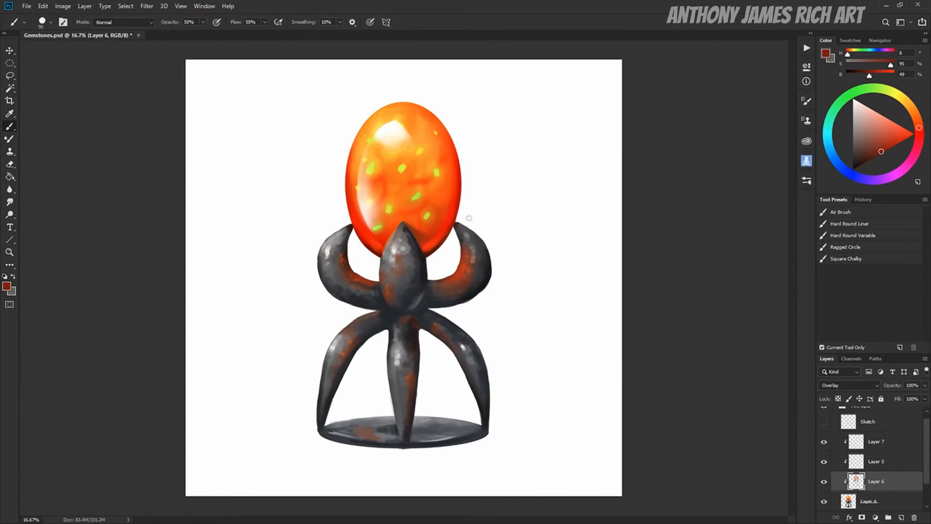
{"action": "left_click", "coordinate": [433, 252], "text": "alt"}
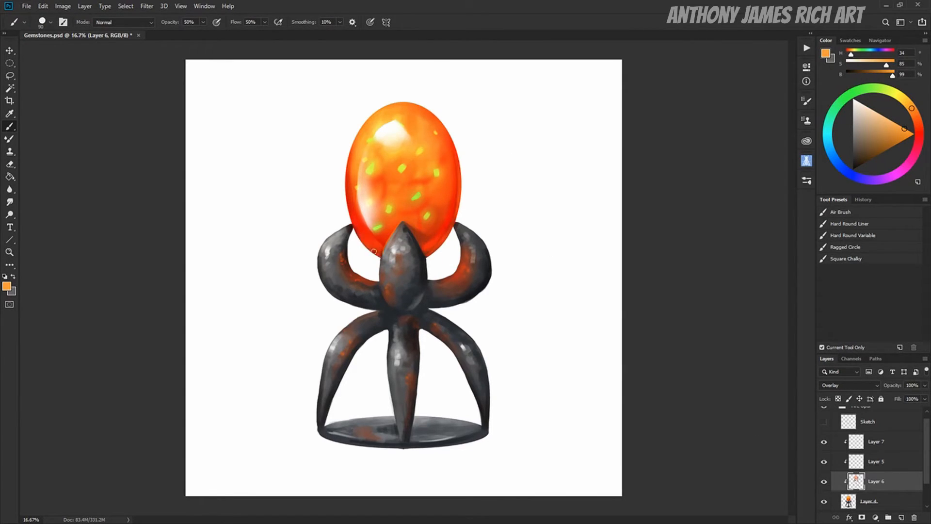
{"action": "left_click", "coordinate": [441, 238], "text": "alt"}
{"action": "left_click_drag", "start_coordinate": [459, 161], "coordinate": [455, 203]}
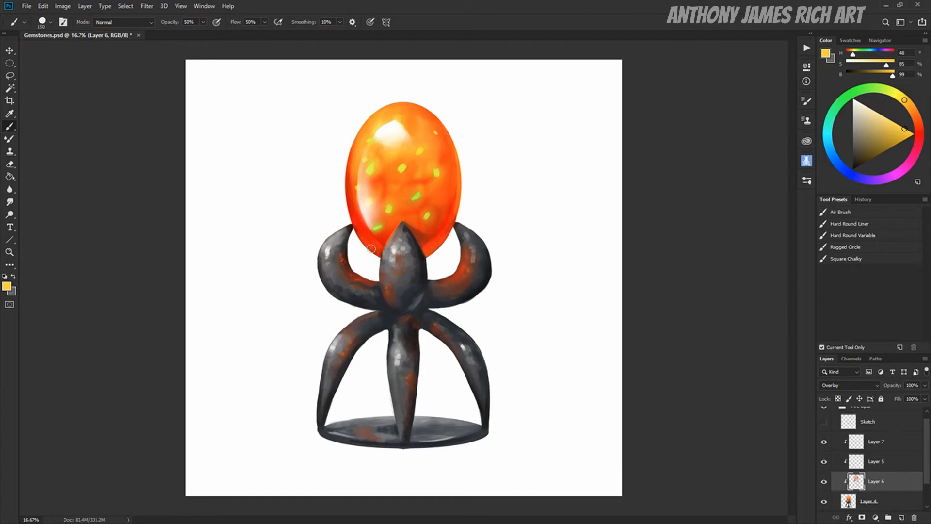
{"action": "mouse_move", "coordinate": [369, 252]}
{"action": "left_mouse_down"}
{"action": "mouse_move", "coordinate": [345, 189]}
{"action": "mouse_move", "coordinate": [355, 145]}
{"action": "left_mouse_up"}
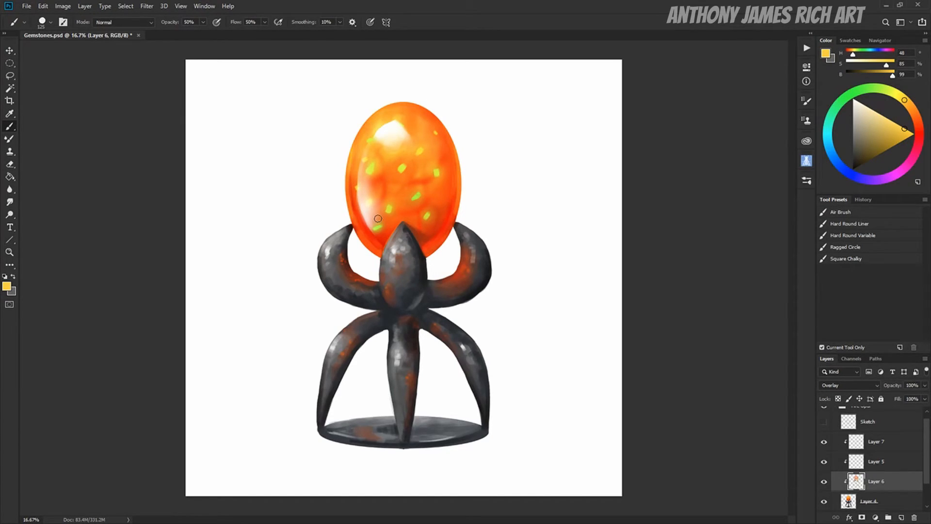
Paint a second white highlight on the opal's upper right on Layer 7 in the sampled highlight colour, undoing stray strokes
{"action": "right_click", "coordinate": [391, 130], "text": "alt"}
{"action": "mouse_move", "coordinate": [423, 125]}
{"action": "left_mouse_down"}
{"action": "mouse_move", "coordinate": [442, 146]}
{"action": "mouse_move", "coordinate": [433, 138]}
{"action": "left_mouse_up"}
{"action": "key", "text": "ctrl+z"}
{"action": "key", "text": "ctrl+z"}
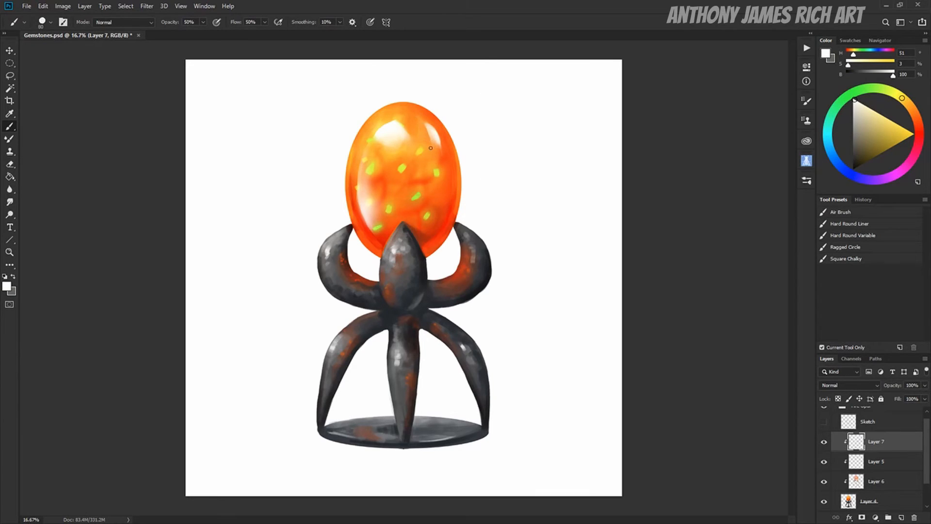
Add a small yellow-green speck (H 69, S 100, B 98) directly beside the opal's central speck on Layer 5
{"action": "left_click", "coordinate": [402, 168], "text": "ctrl"}
{"action": "left_click", "coordinate": [402, 168], "text": "alt"}
{"action": "key", "text": "bracketleft"}
{"action": "key", "text": "bracketleft"}
{"action": "left_click_drag", "start_coordinate": [408, 169], "coordinate": [412, 167]}
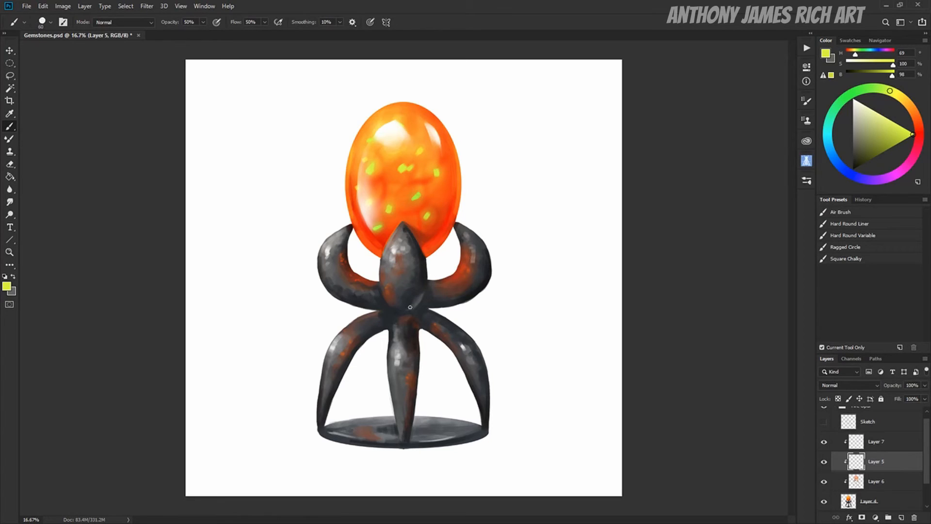